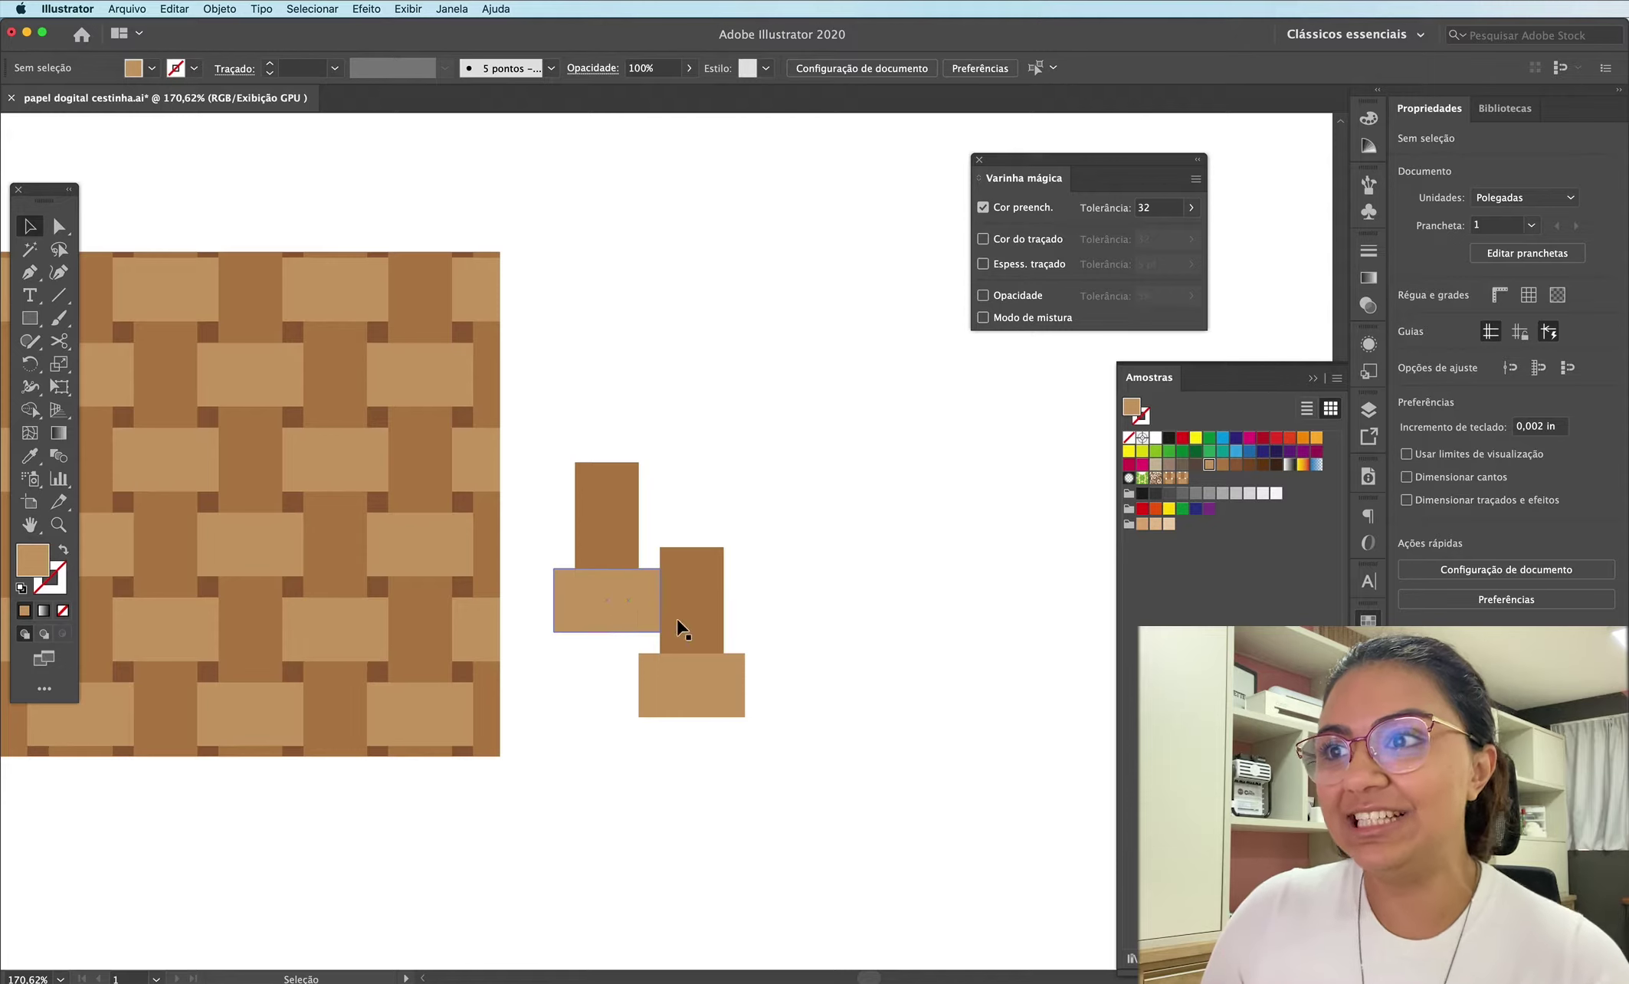
Step: Delete the right-hand rectangle pair, leaving one dark-over-light pair beside the weave
{"action": "left_click", "coordinate": [614, 573]}
{"action": "left_click", "coordinate": [610, 542], "text": "shift"}
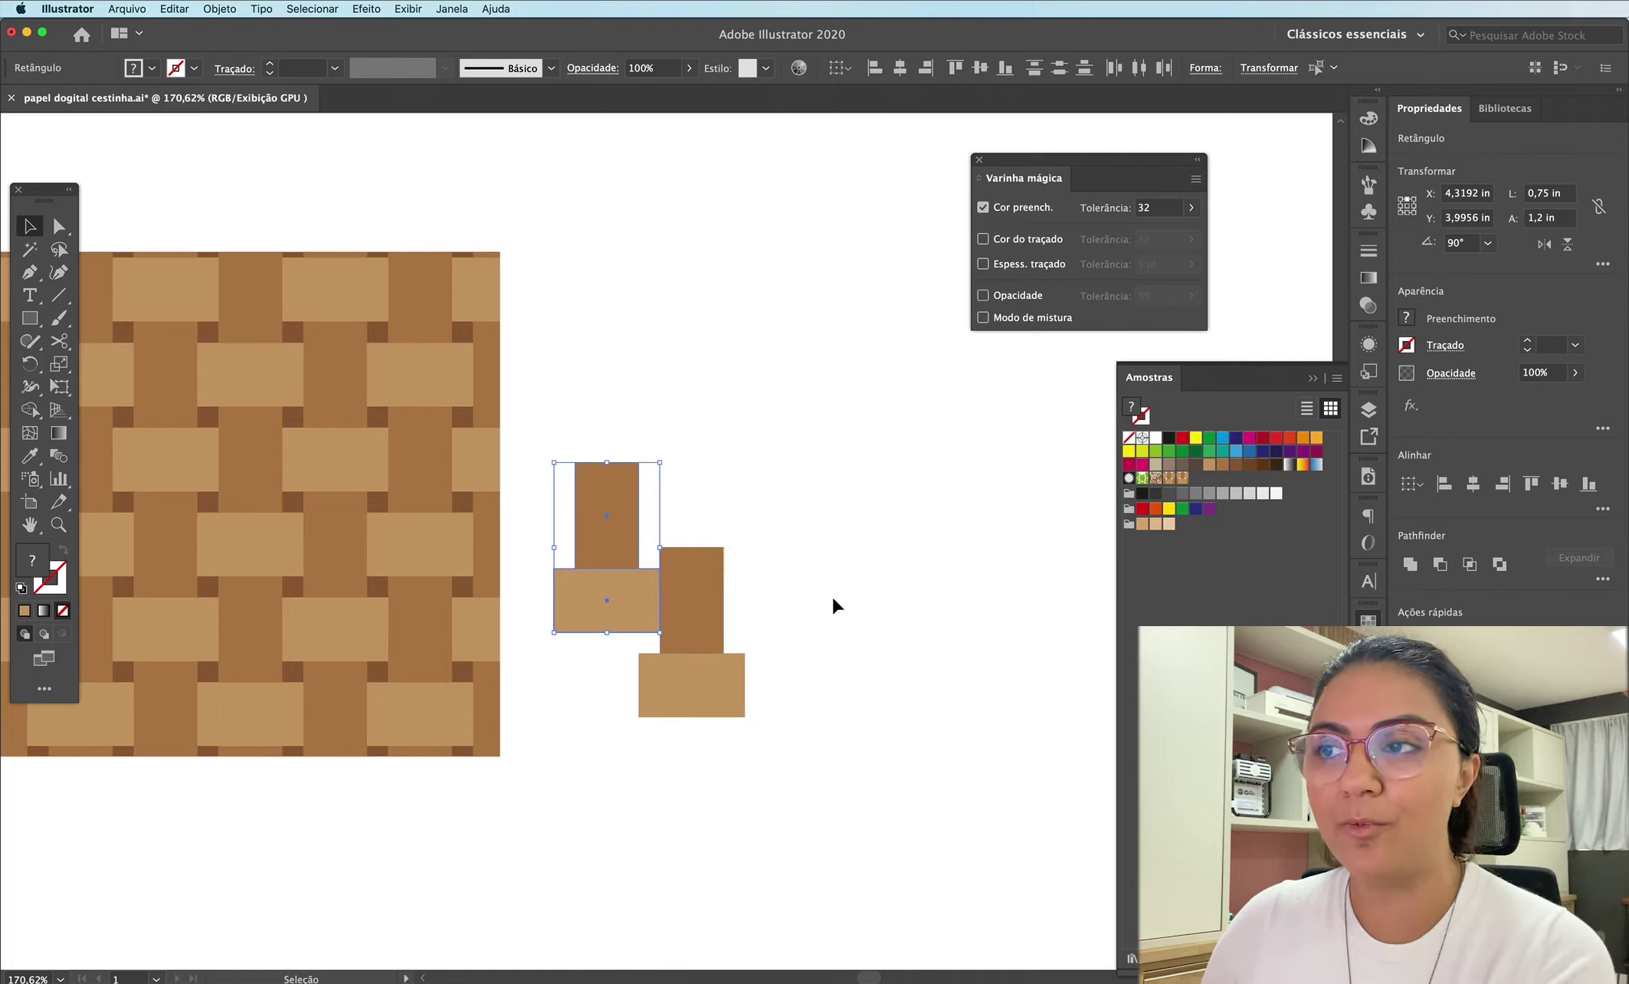
{"action": "left_click", "coordinate": [782, 609]}
{"action": "left_click", "coordinate": [603, 601]}
{"action": "left_click", "coordinate": [578, 533], "text": "shift"}
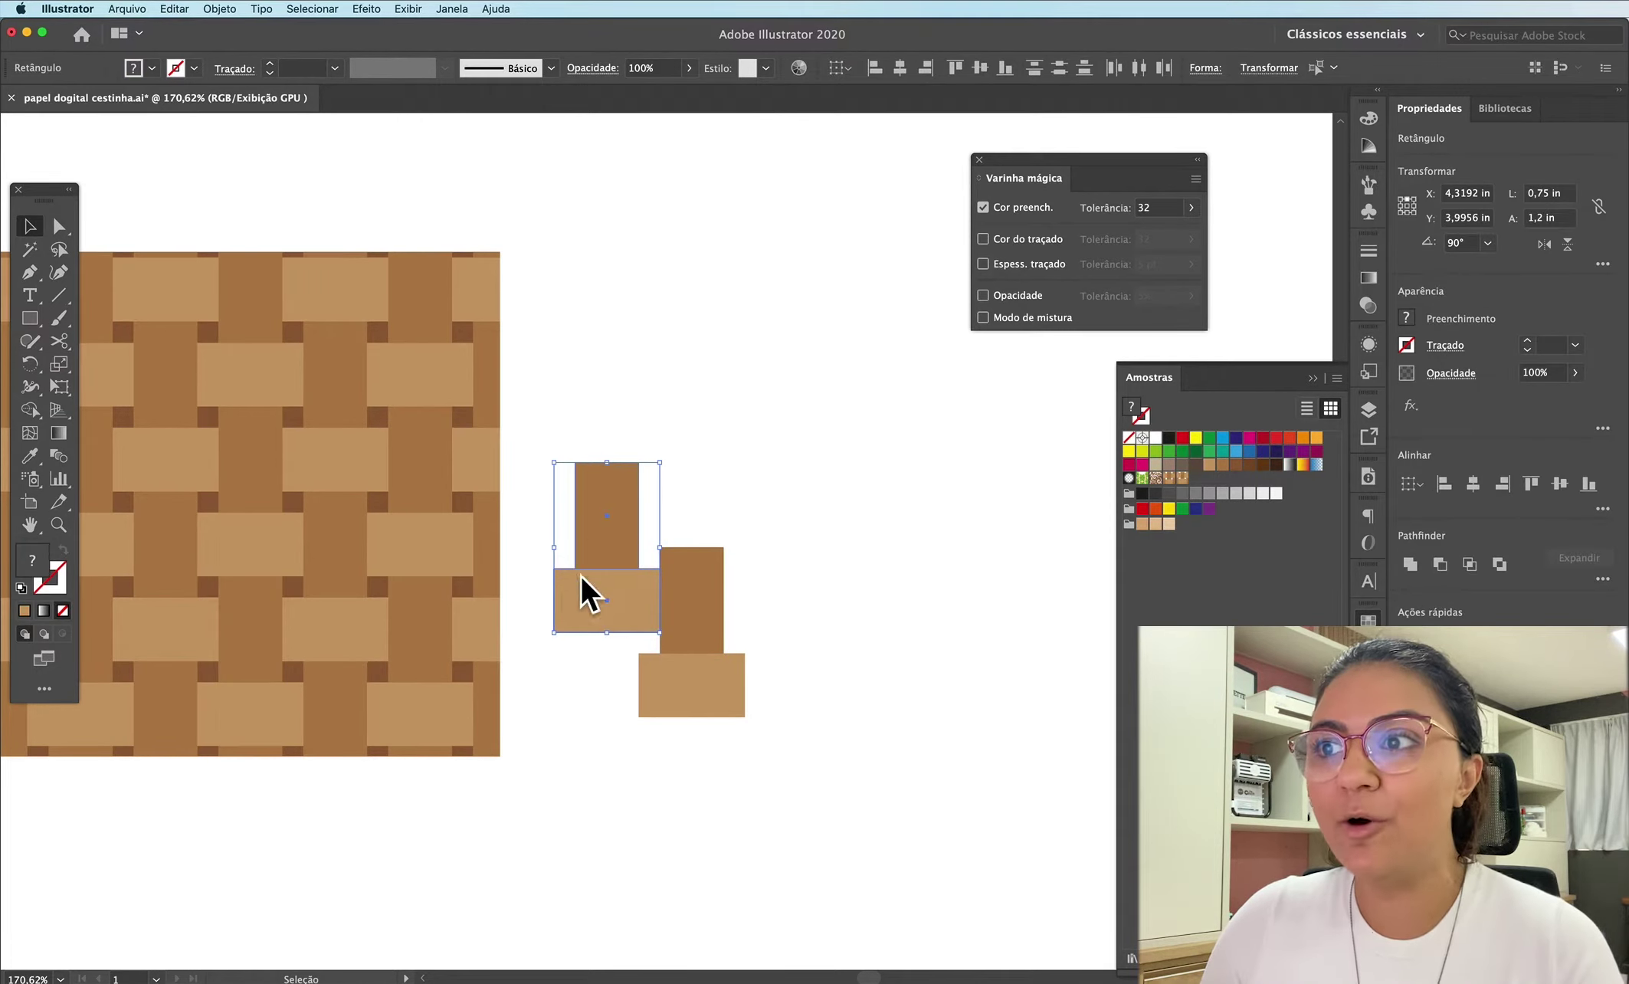
{"action": "left_click_drag", "start_coordinate": [891, 773], "coordinate": [697, 596]}
{"action": "key", "text": "Delete"}
Step: Try Alt-drag and Cmd+D duplicates of the remaining pair, then remove the copies
{"action": "left_click_drag", "start_coordinate": [781, 651], "coordinate": [554, 489]}
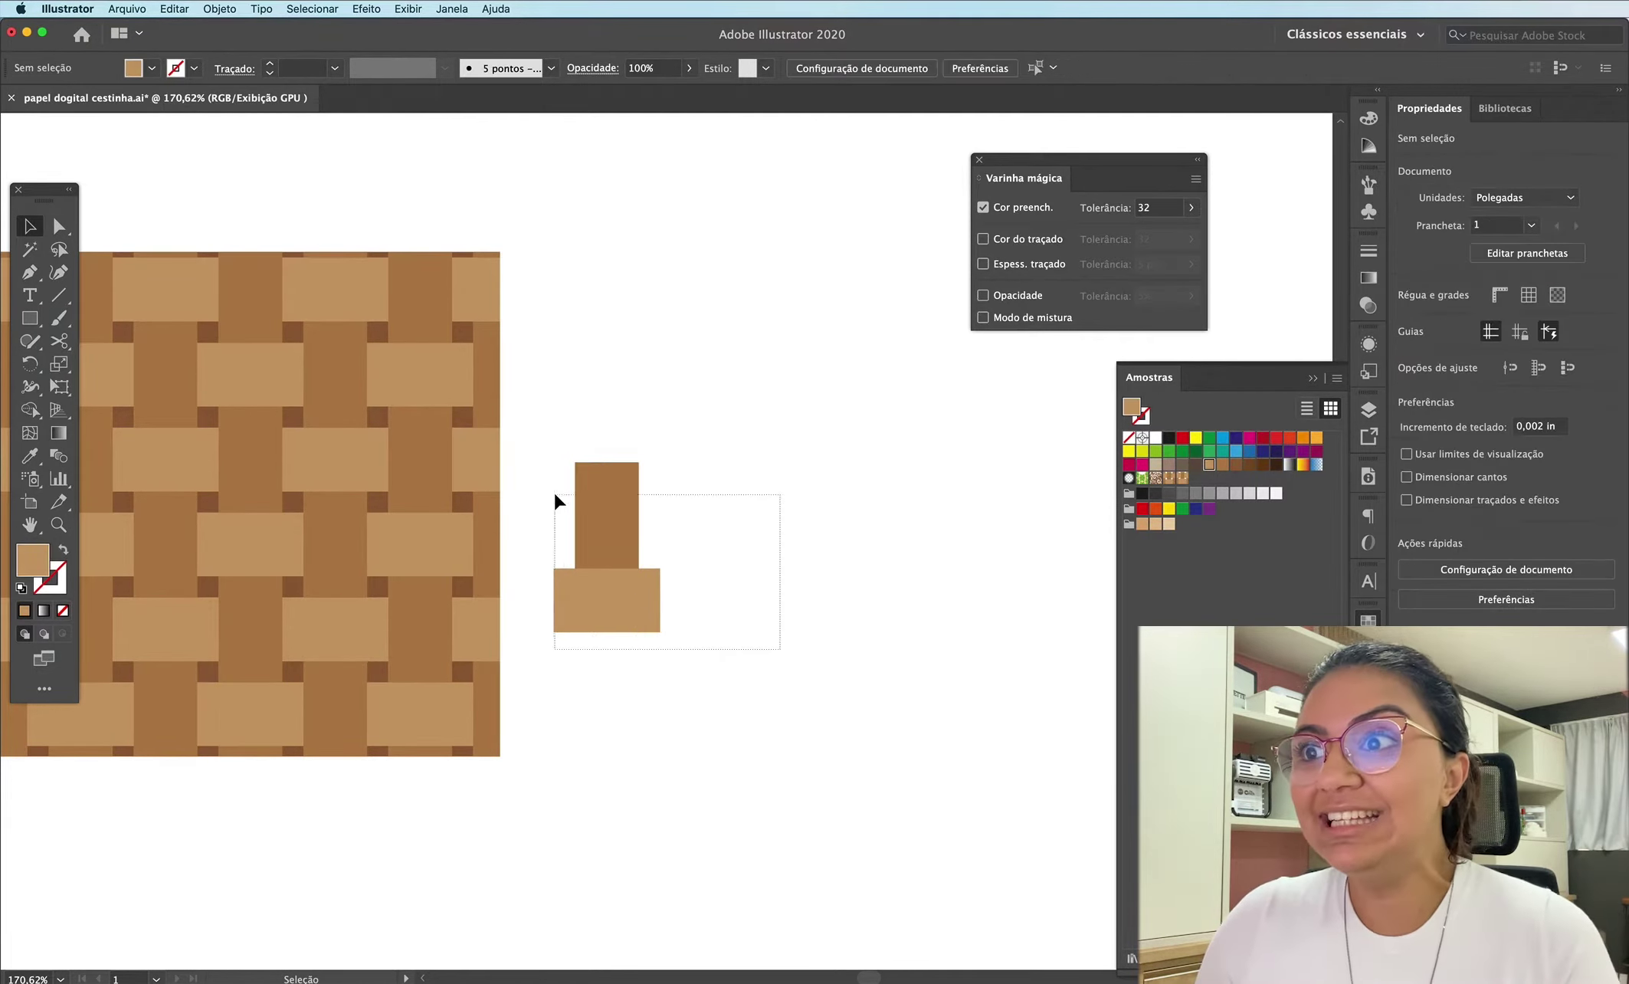
{"action": "left_click_drag", "start_coordinate": [596, 599], "coordinate": [703, 600]}
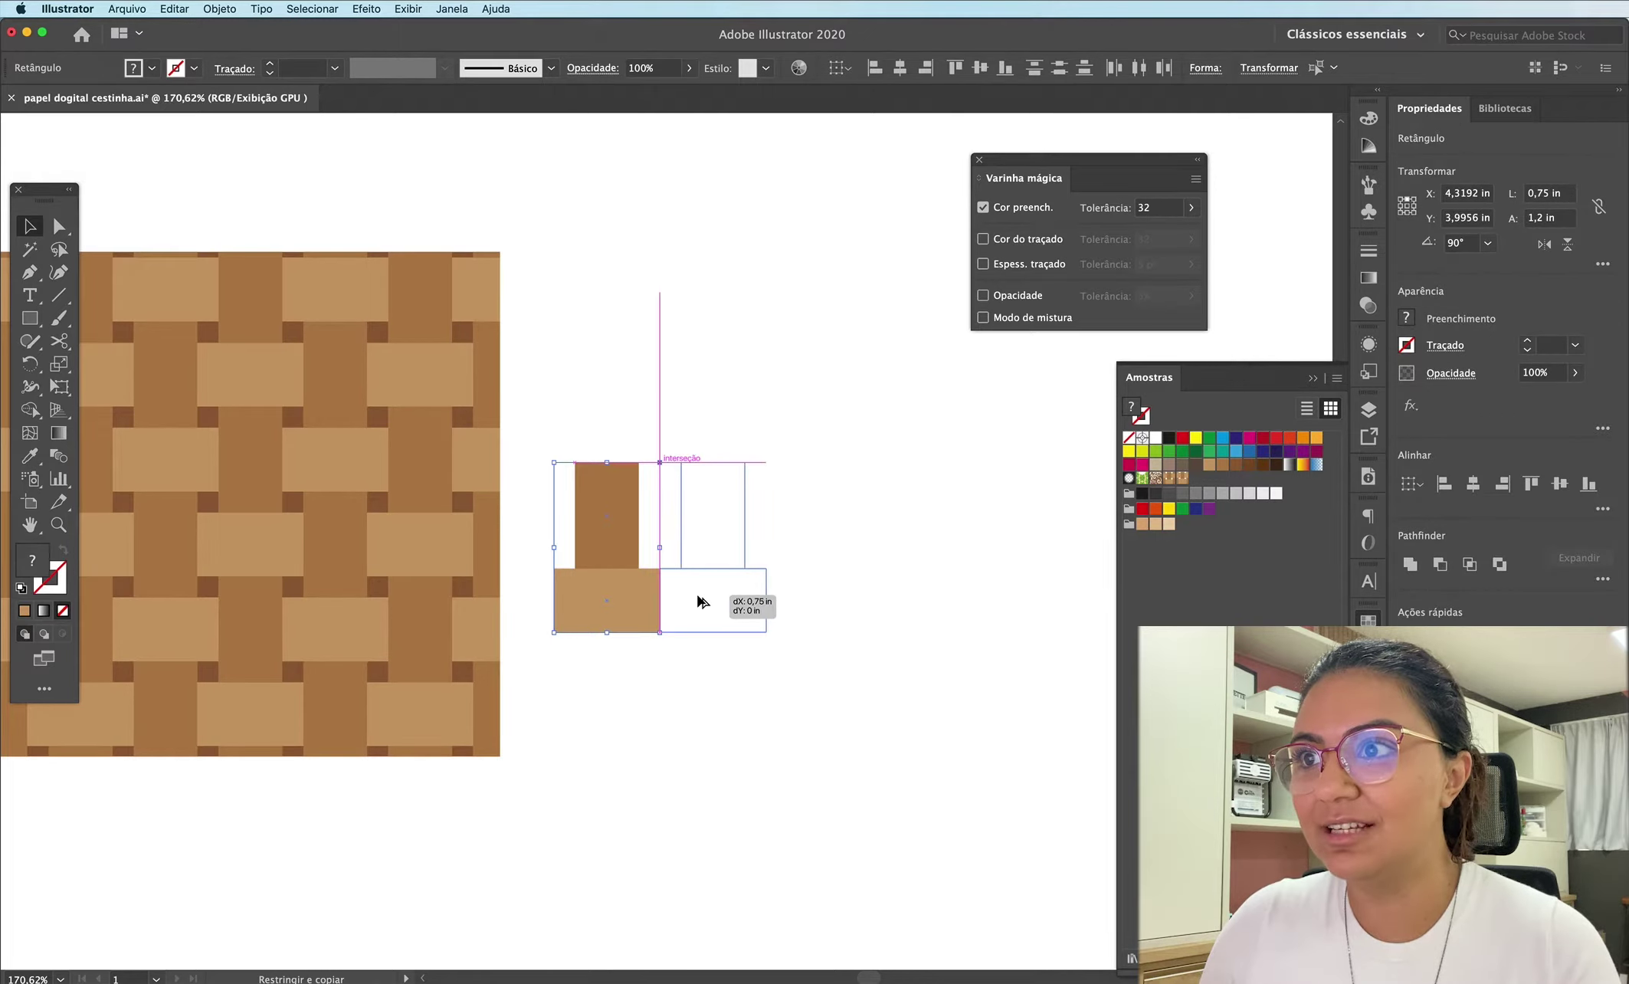
{"action": "key", "text": "super+d"}
{"action": "key", "text": "super+d"}
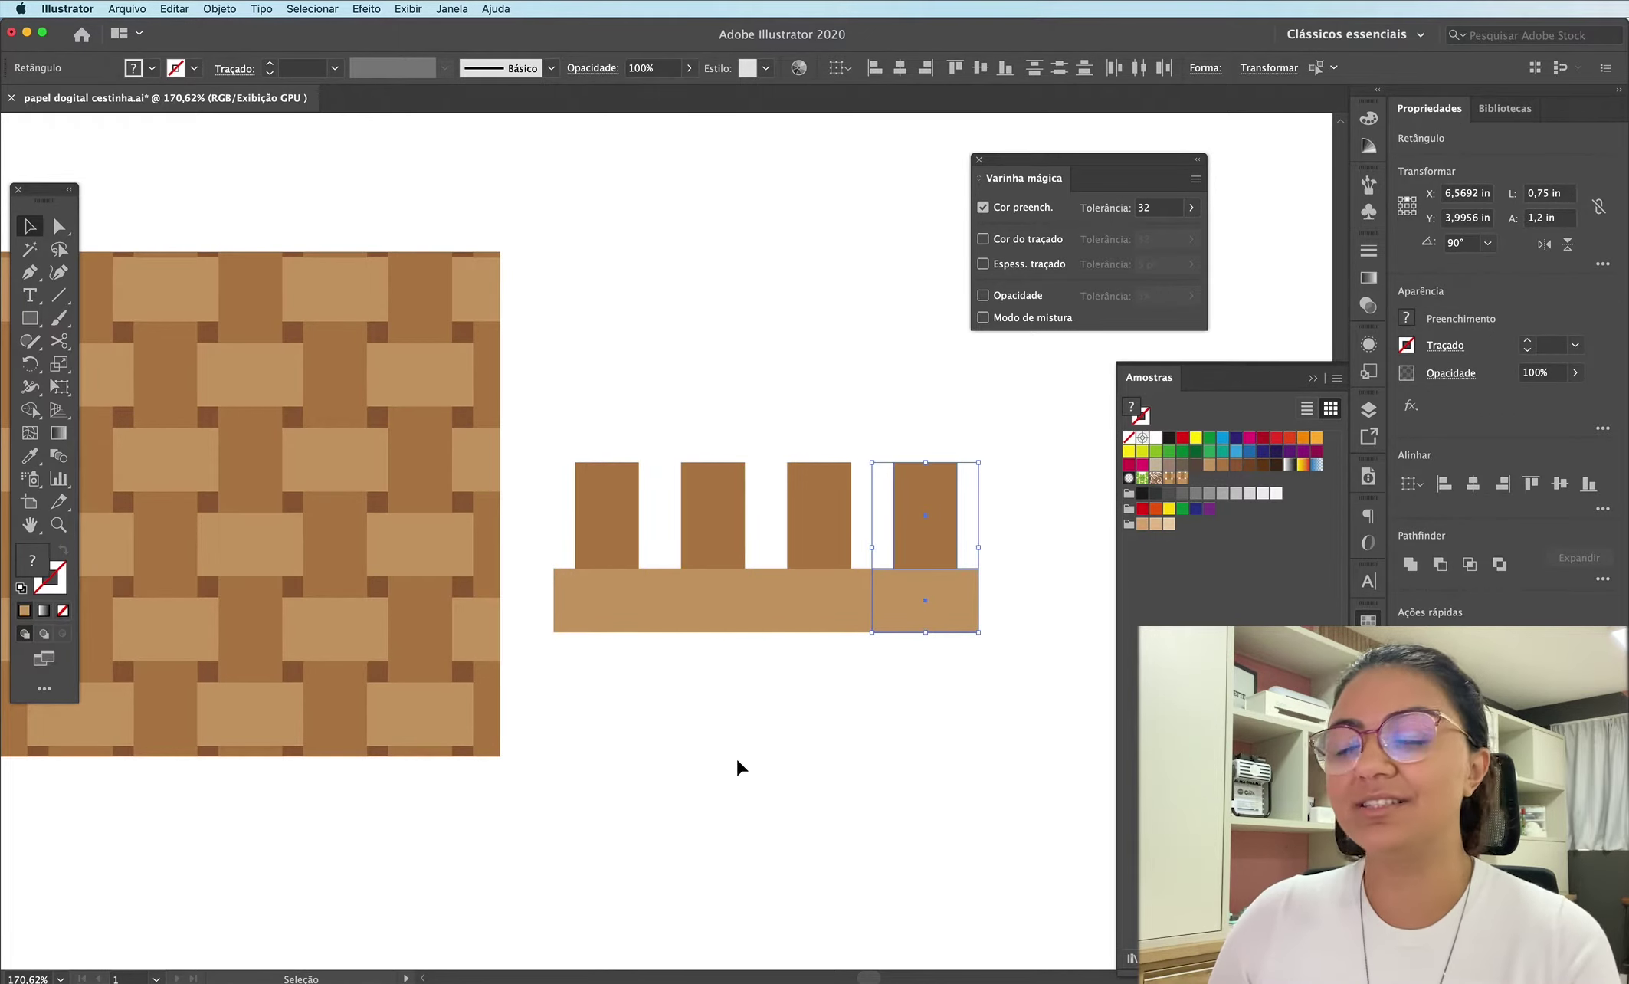
{"action": "key", "text": "super+z"}
{"action": "key", "text": "super+z"}
{"action": "key", "text": "super+z"}
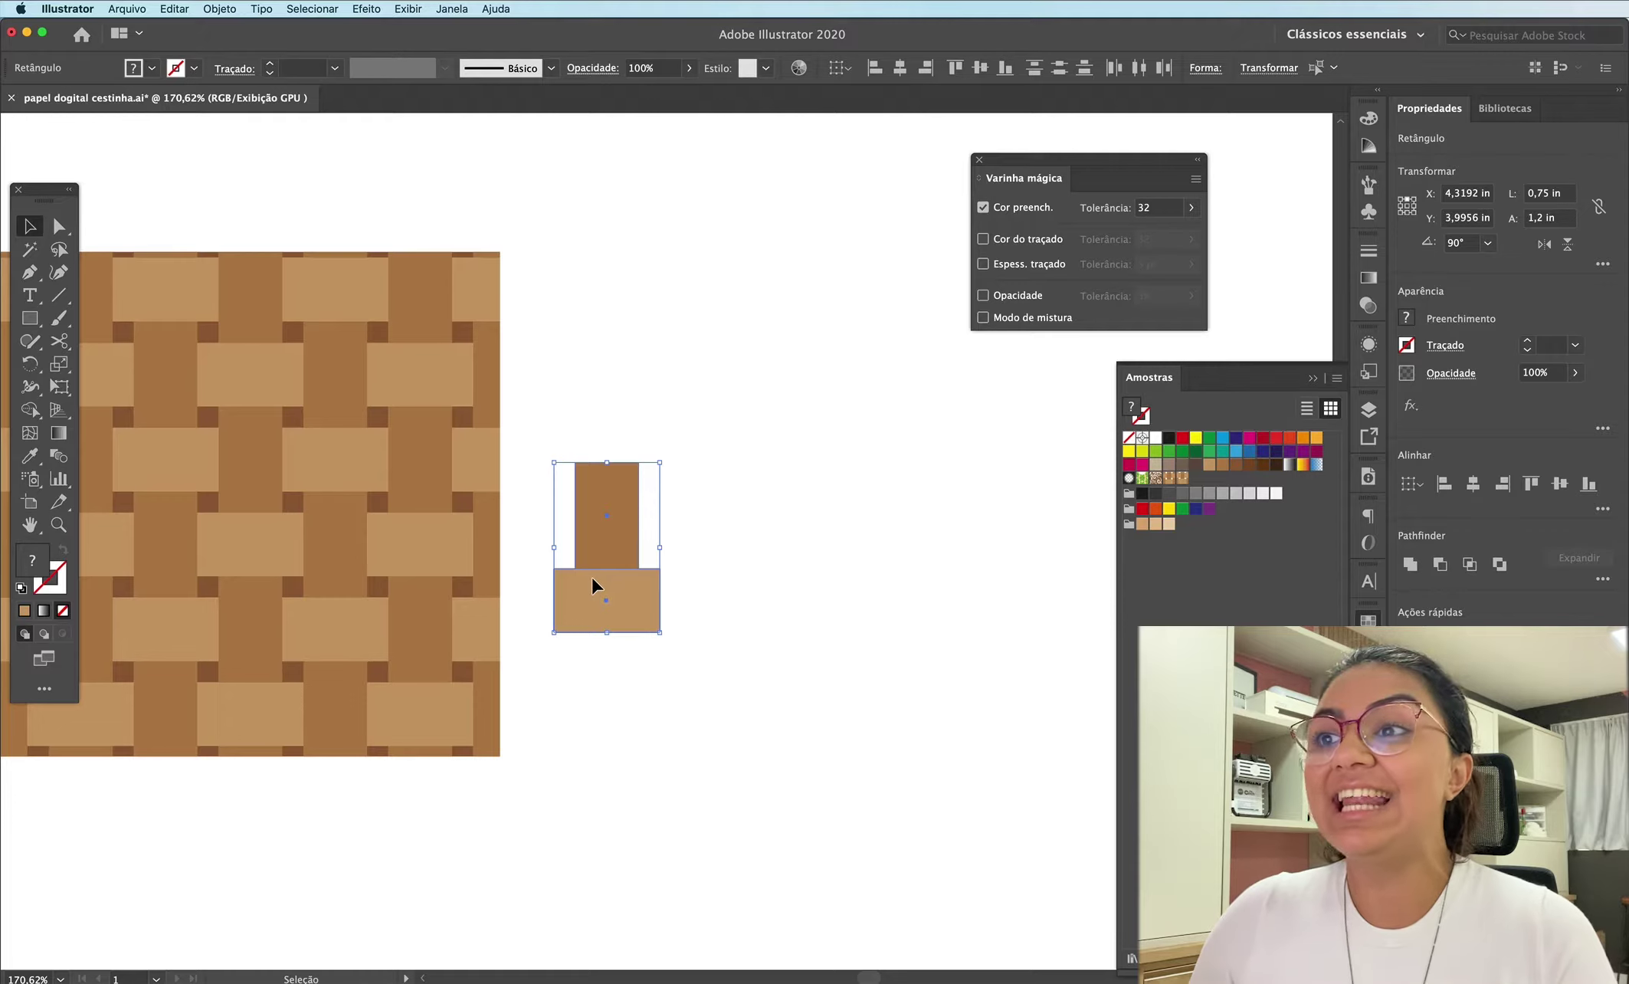
{"action": "left_click_drag", "start_coordinate": [592, 576], "coordinate": [678, 663]}
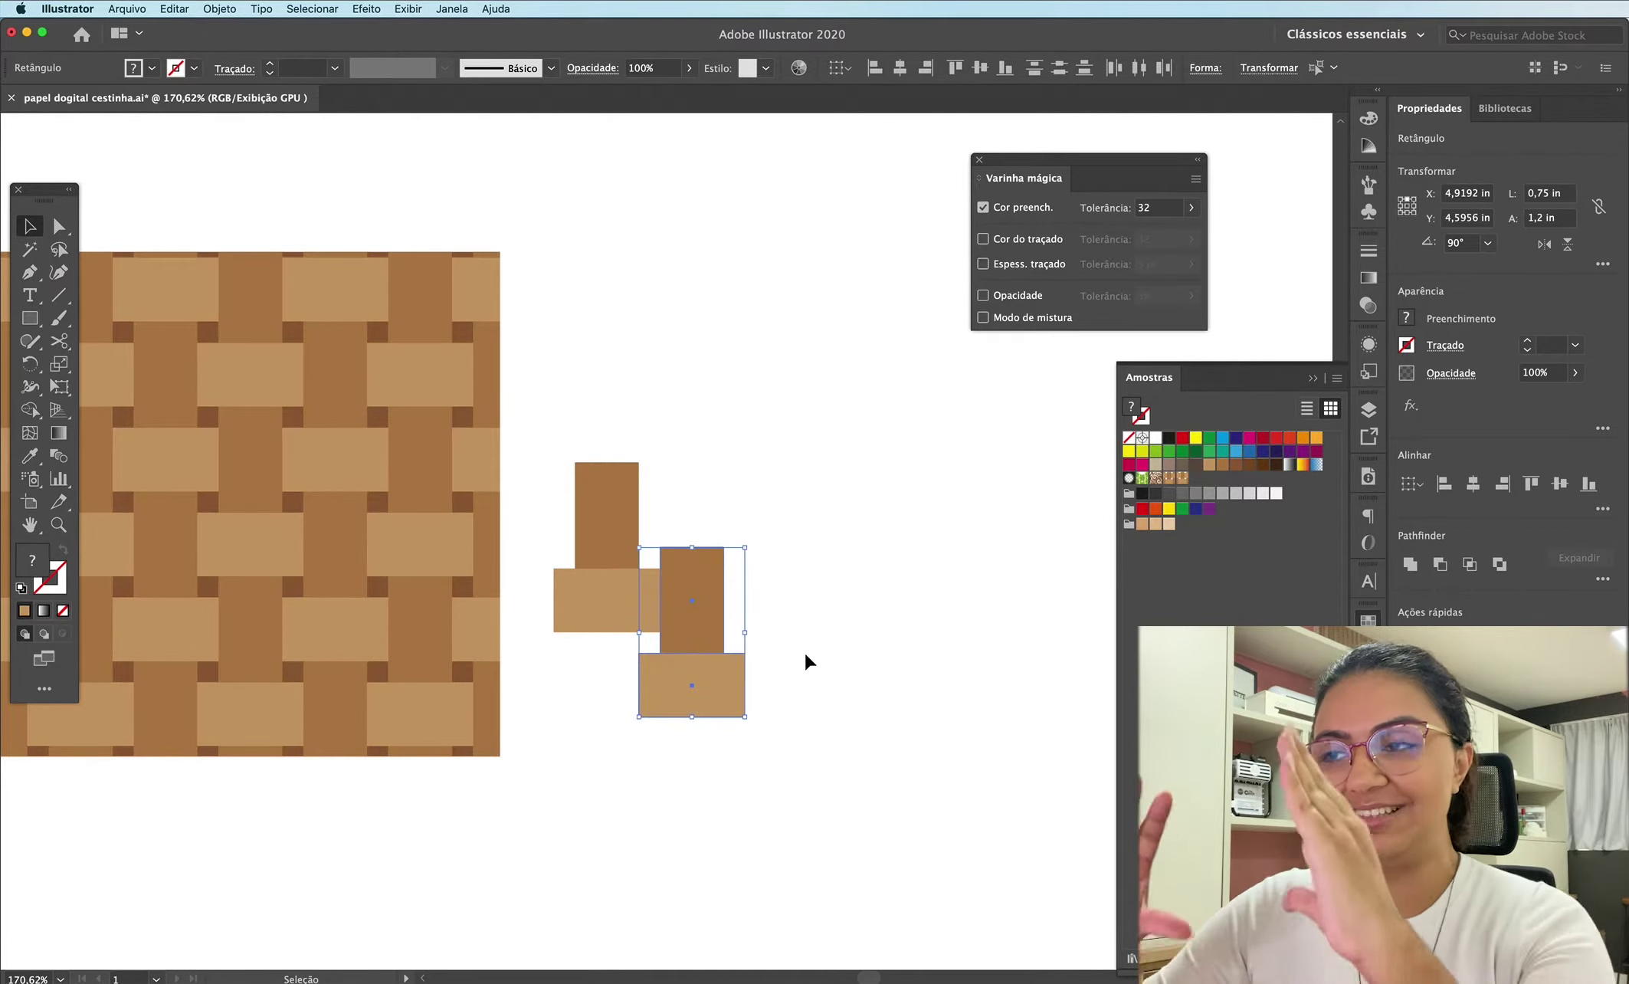
{"action": "key", "text": "Delete"}
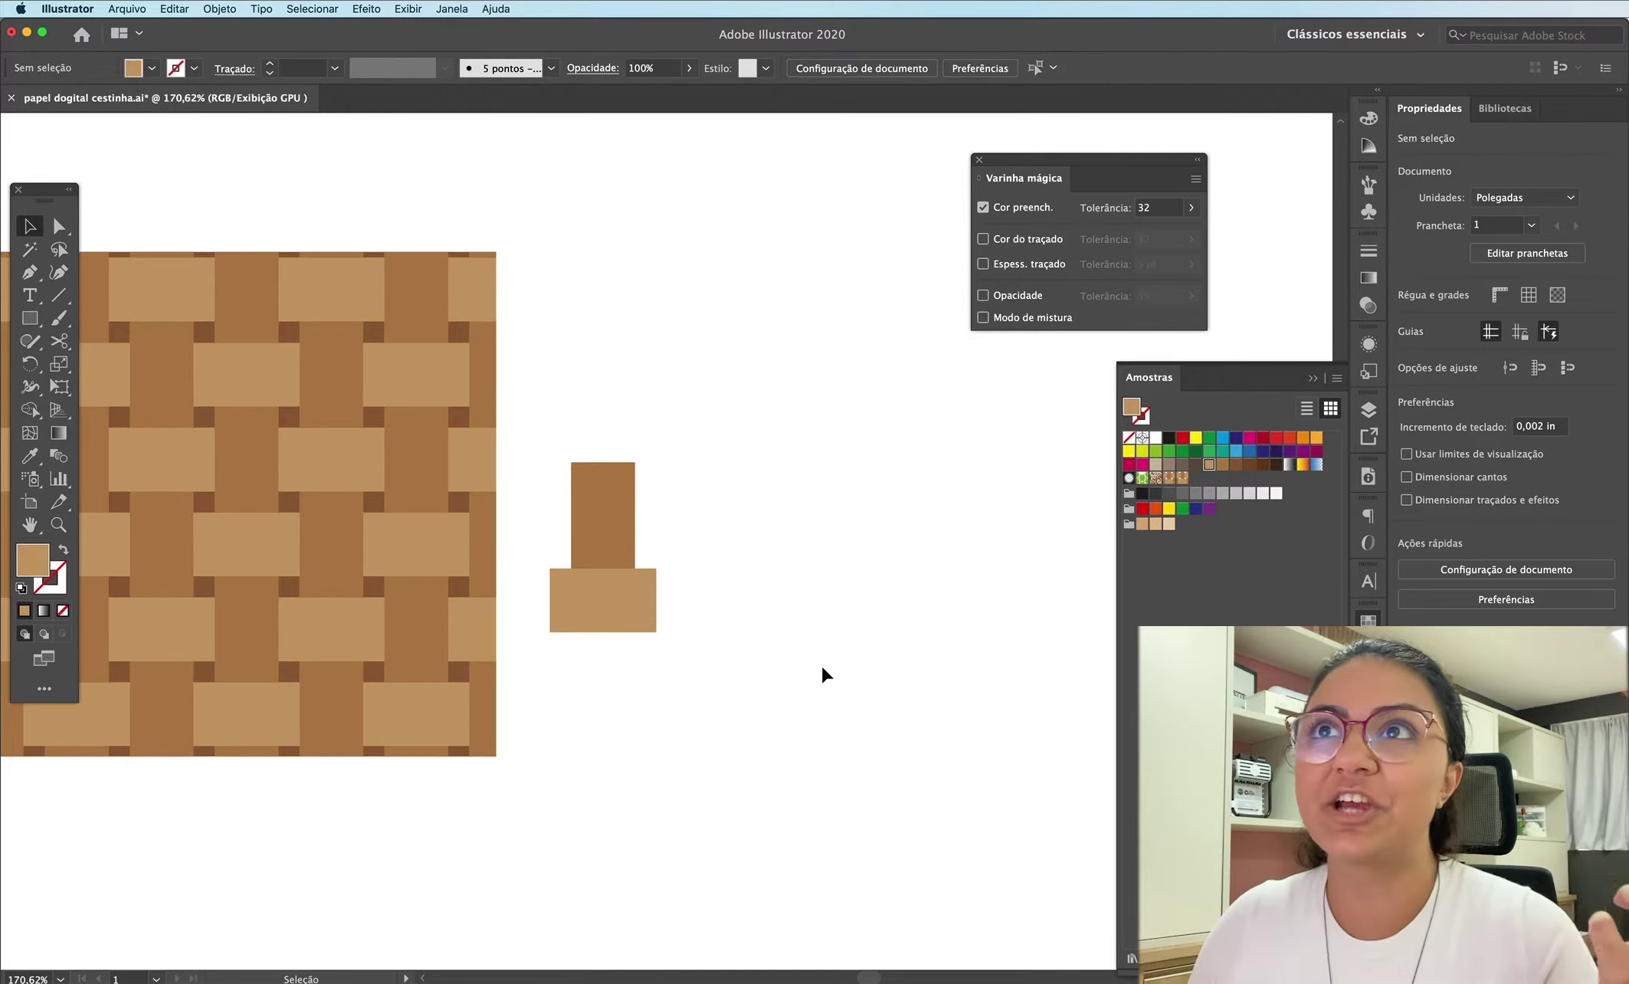
Step: Create a new pattern via Objeto > Padrão > Criar and zoom in on its tile
{"action": "left_click", "coordinate": [221, 9]}
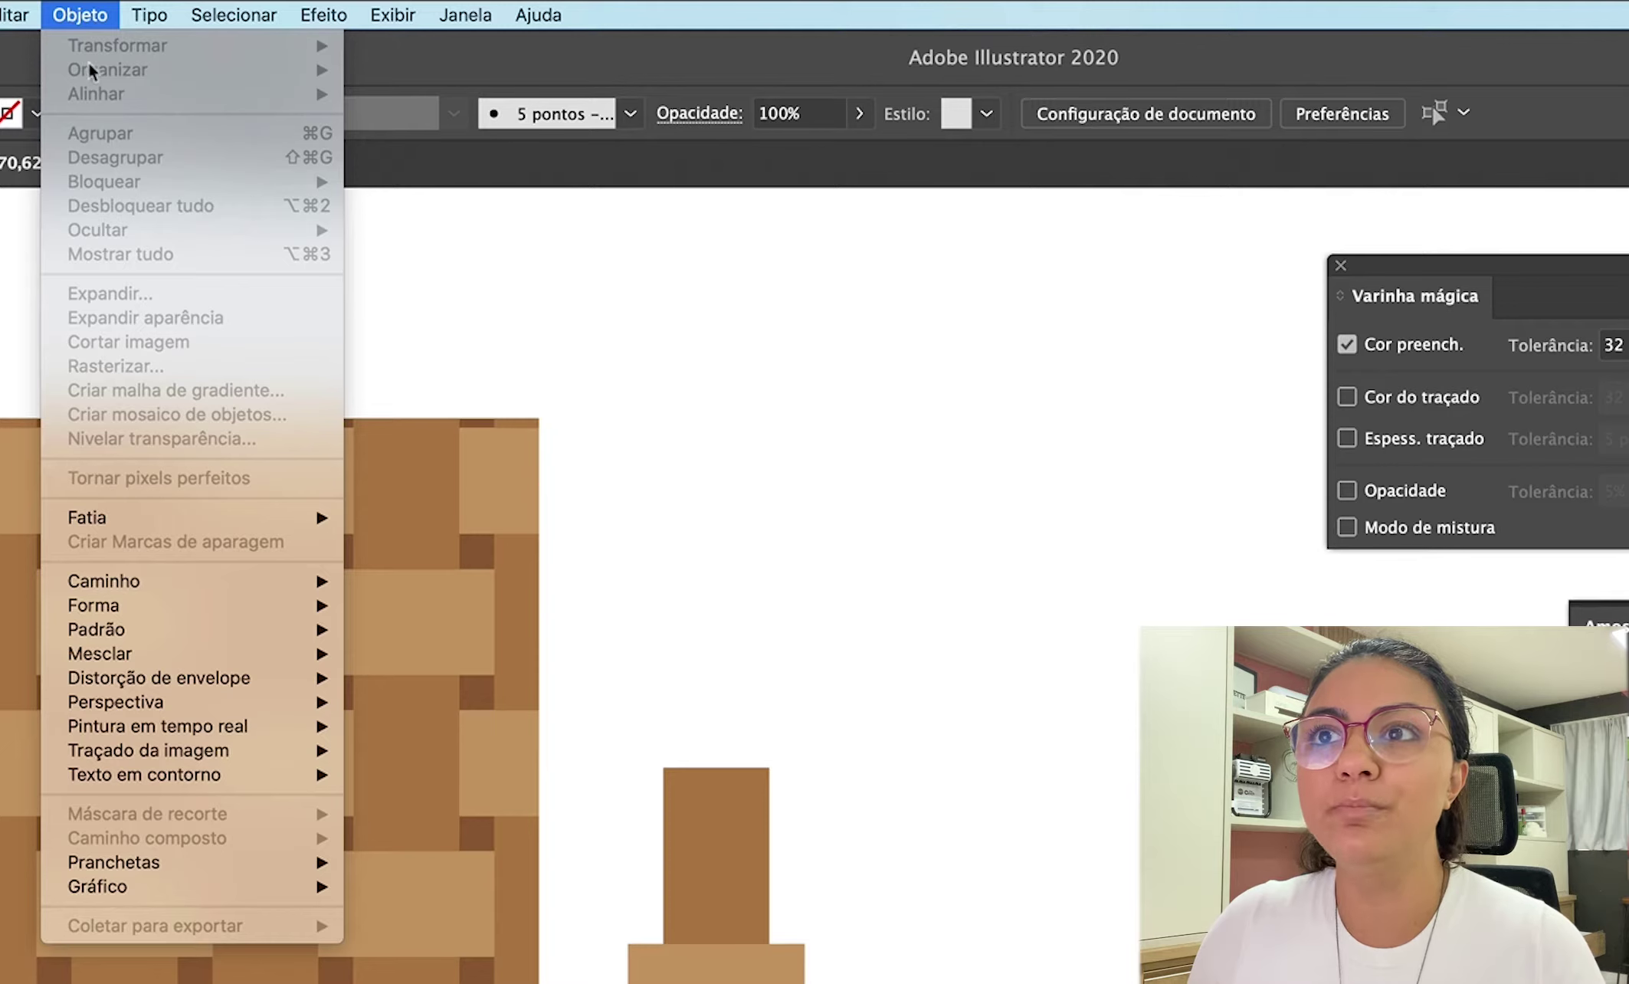
{"action": "mouse_move", "coordinate": [97, 629]}
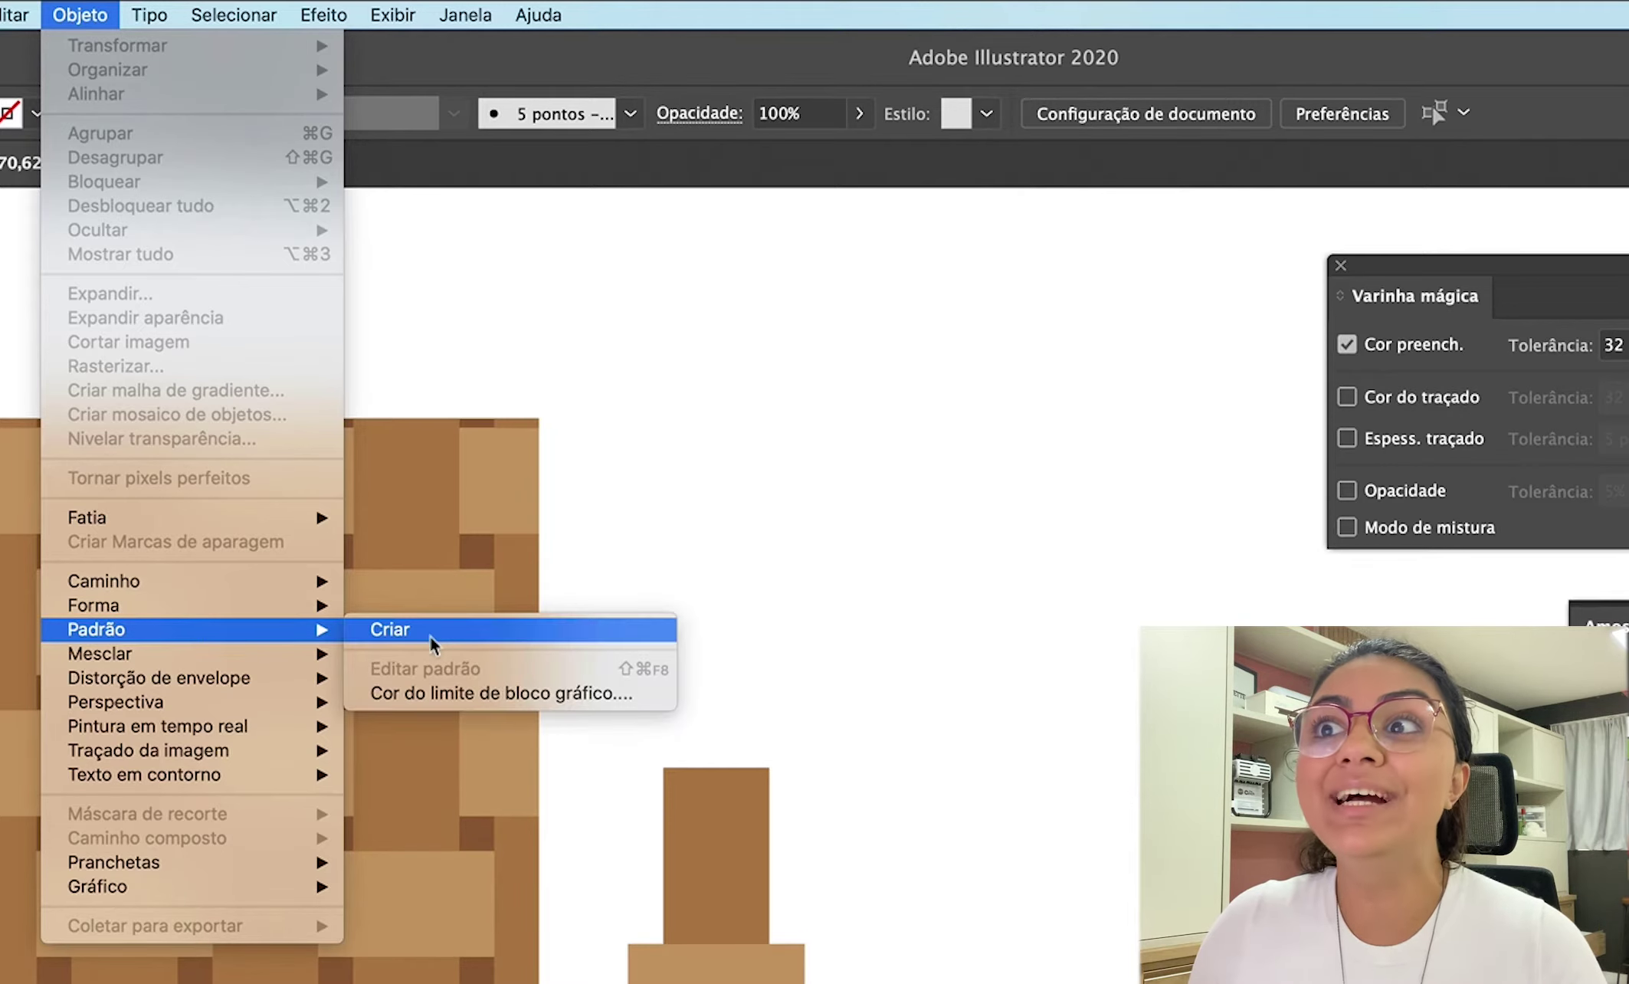
{"action": "left_click", "coordinate": [433, 643]}
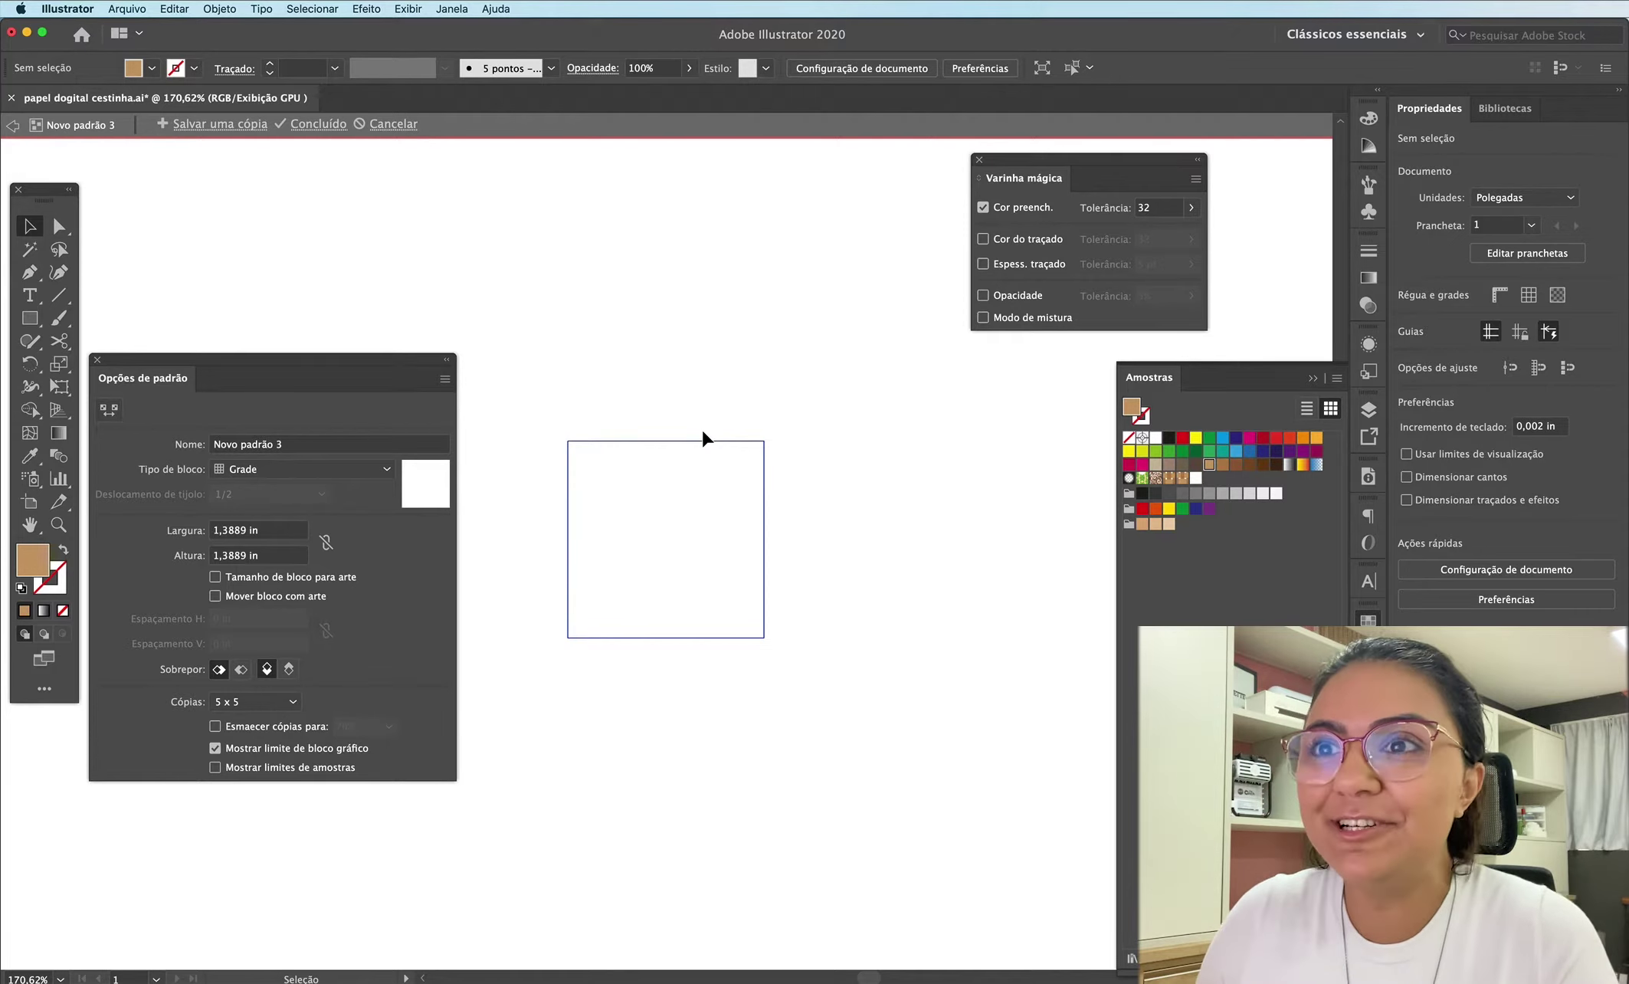
{"action": "scroll", "coordinate": [703, 437], "scroll_direction": "up", "scroll_amount": 3}
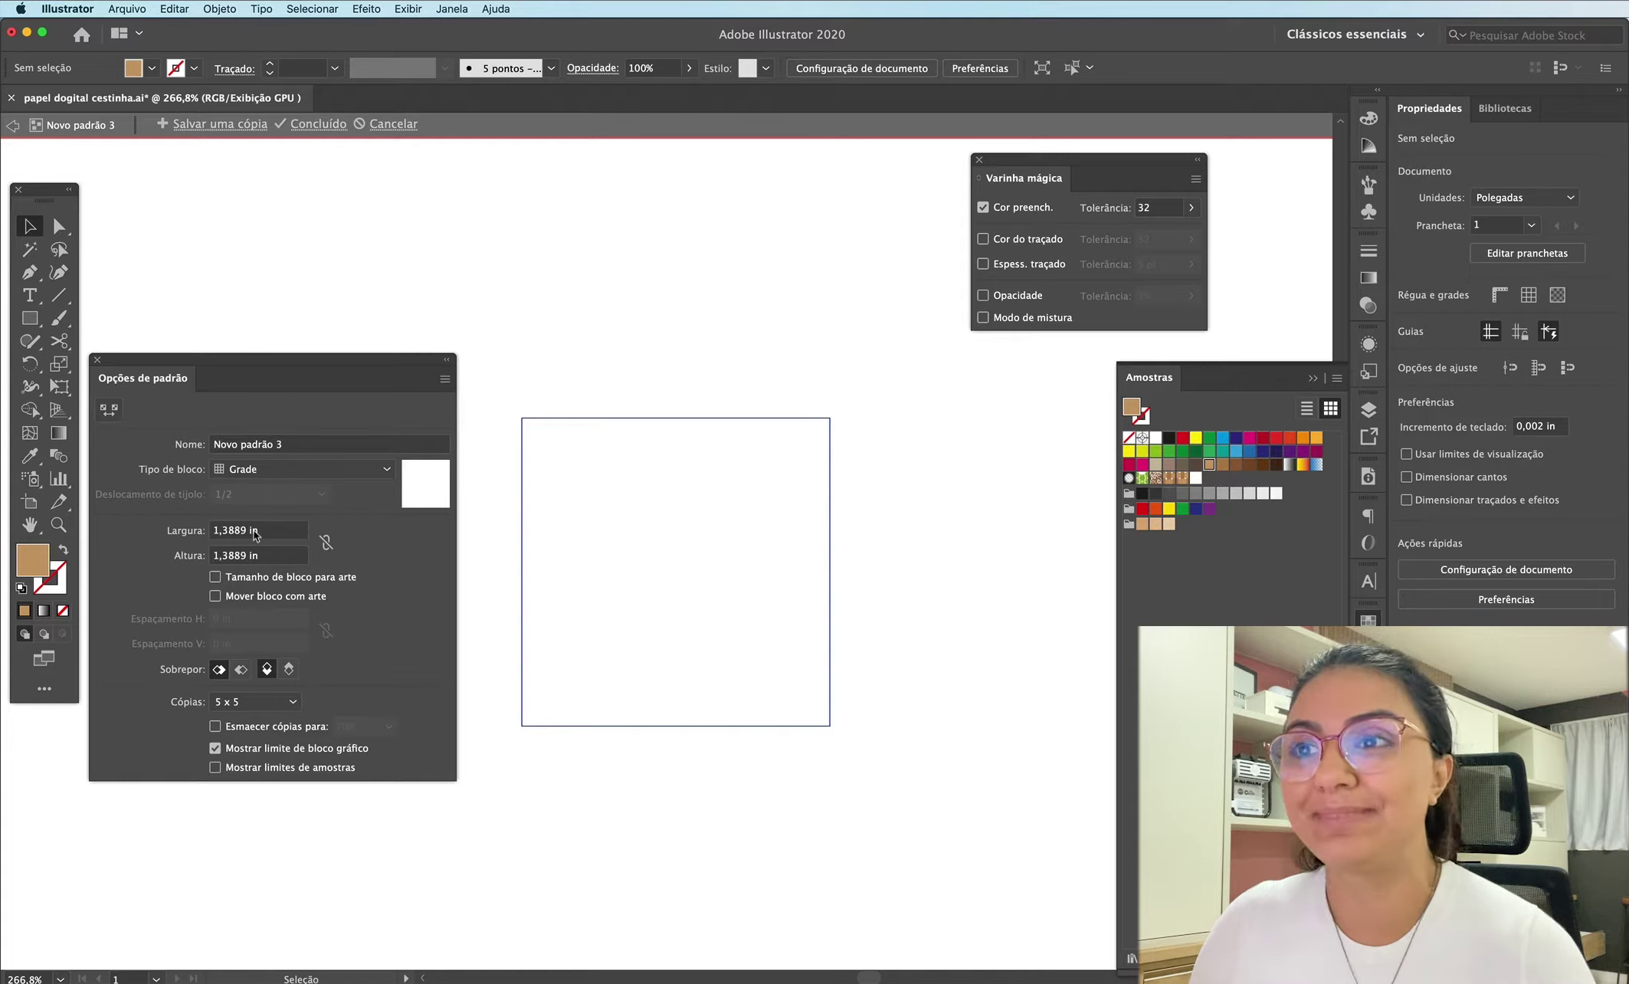
Step: Draw a light brown rectangle in the tile, sized 0,75 in wide by 0,45 in tall
{"action": "key", "text": "m"}
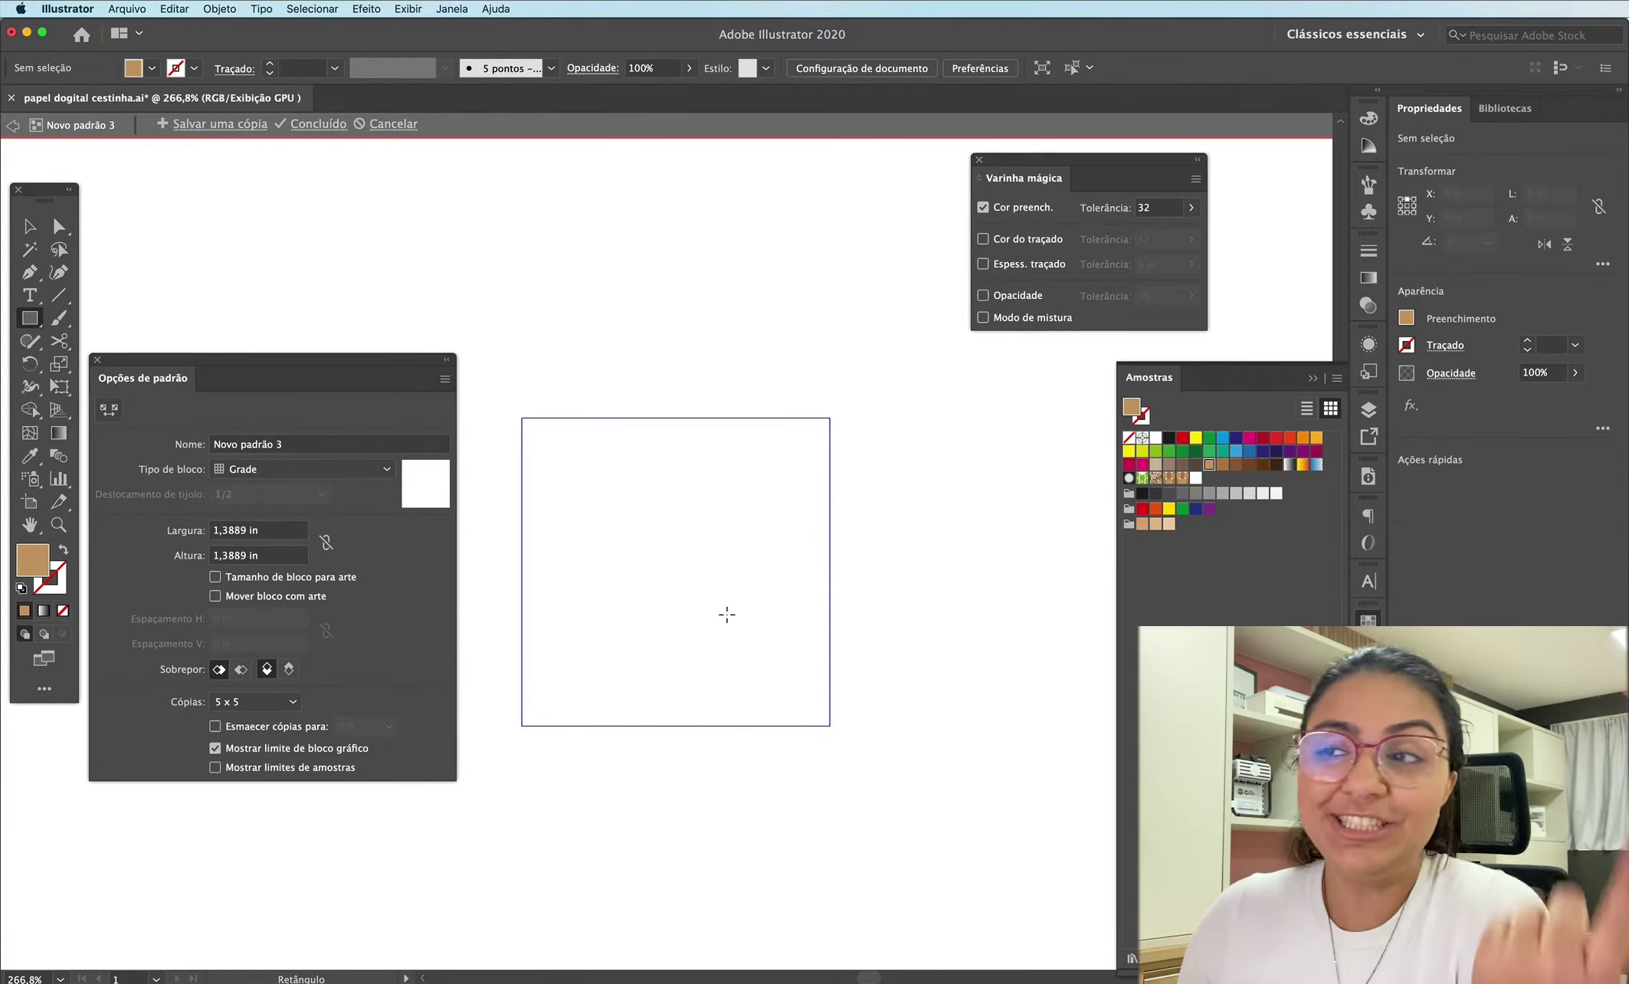
{"action": "left_click_drag", "start_coordinate": [584, 587], "coordinate": [745, 672]}
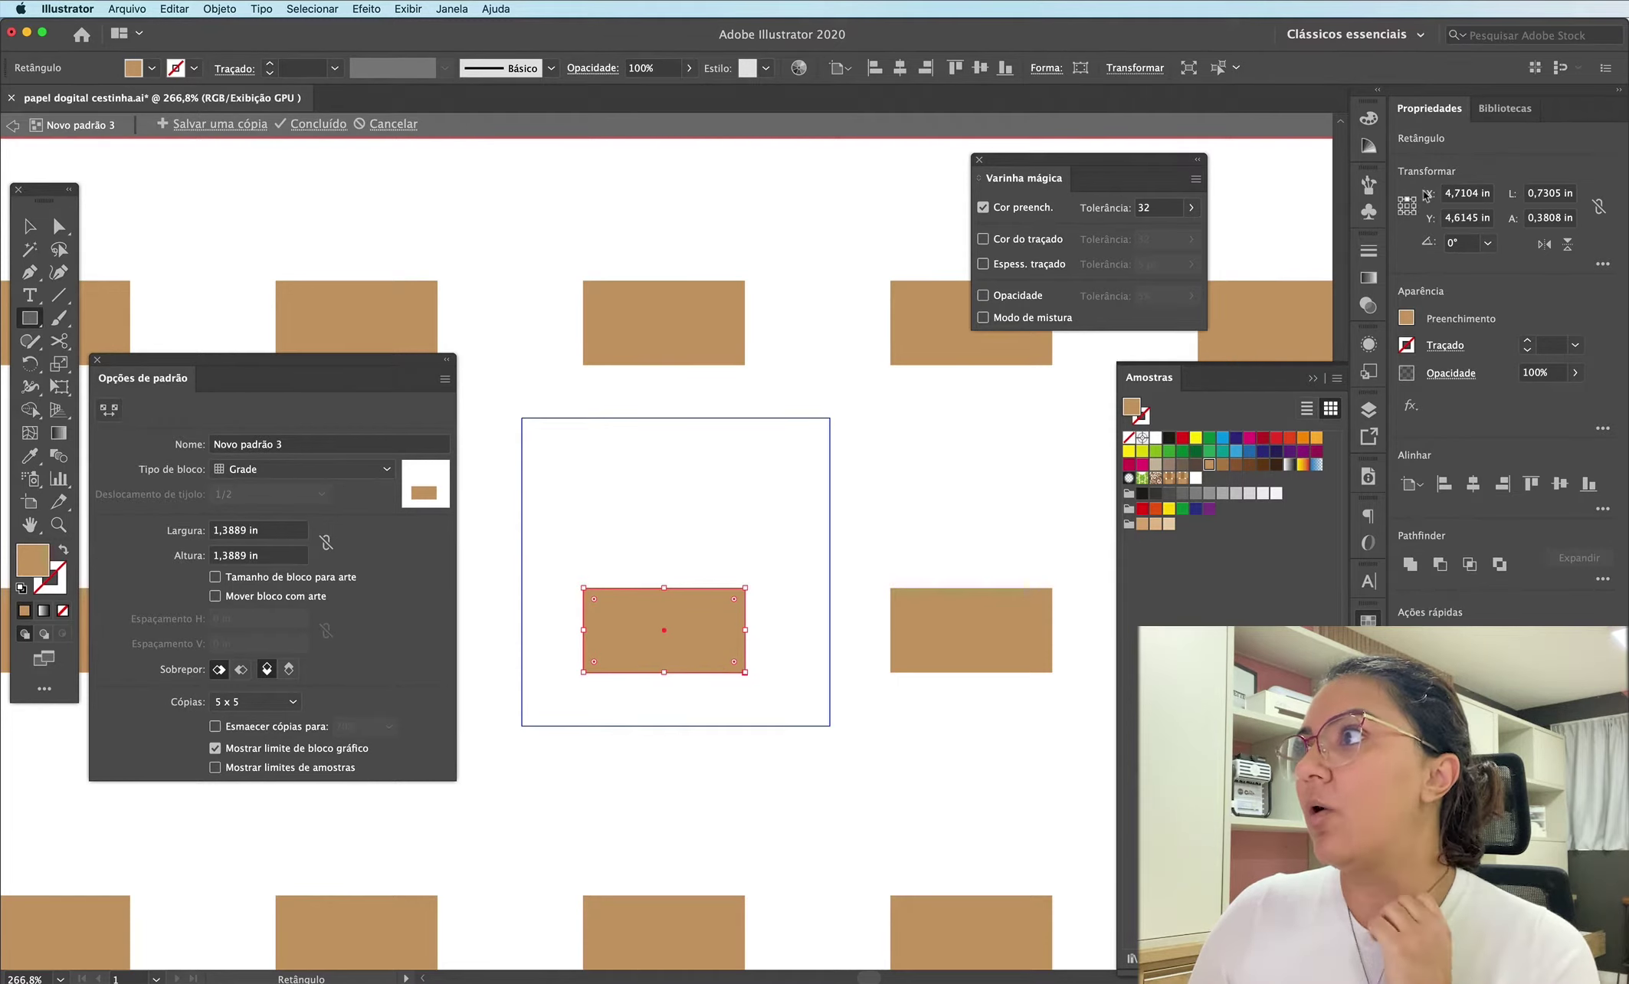
{"action": "left_click_drag", "start_coordinate": [1560, 196], "coordinate": [1542, 194]}
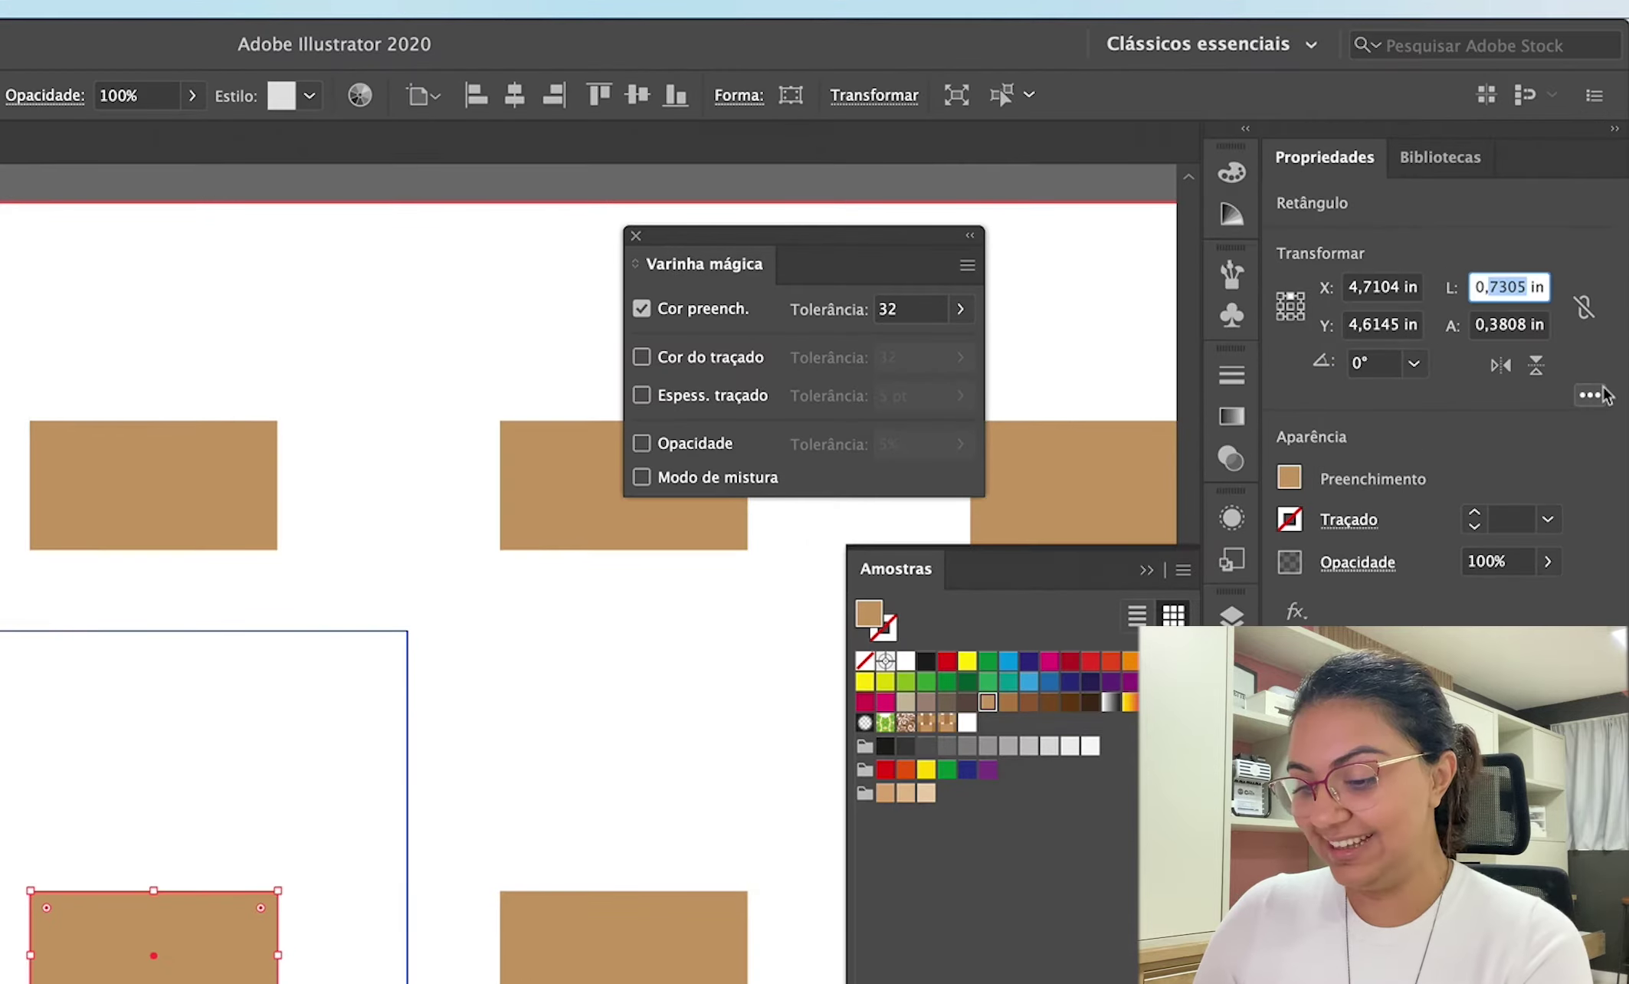
{"action": "key", "text": "BackSpace"}
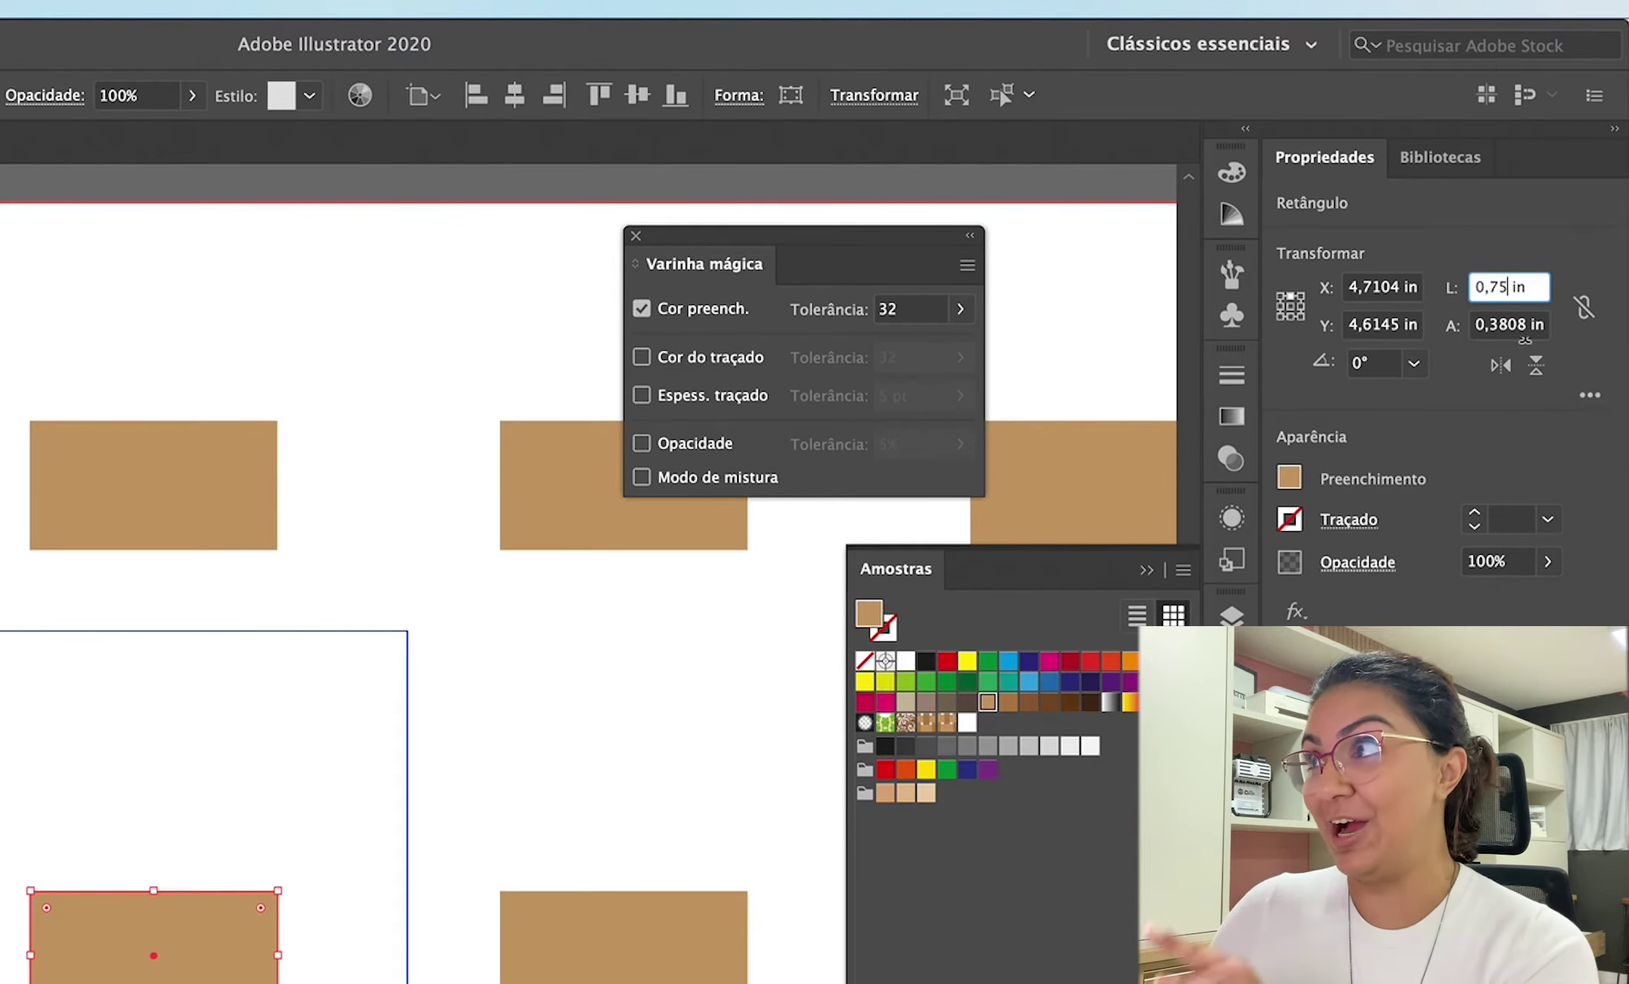
{"action": "left_click_drag", "start_coordinate": [1488, 326], "coordinate": [1510, 327]}
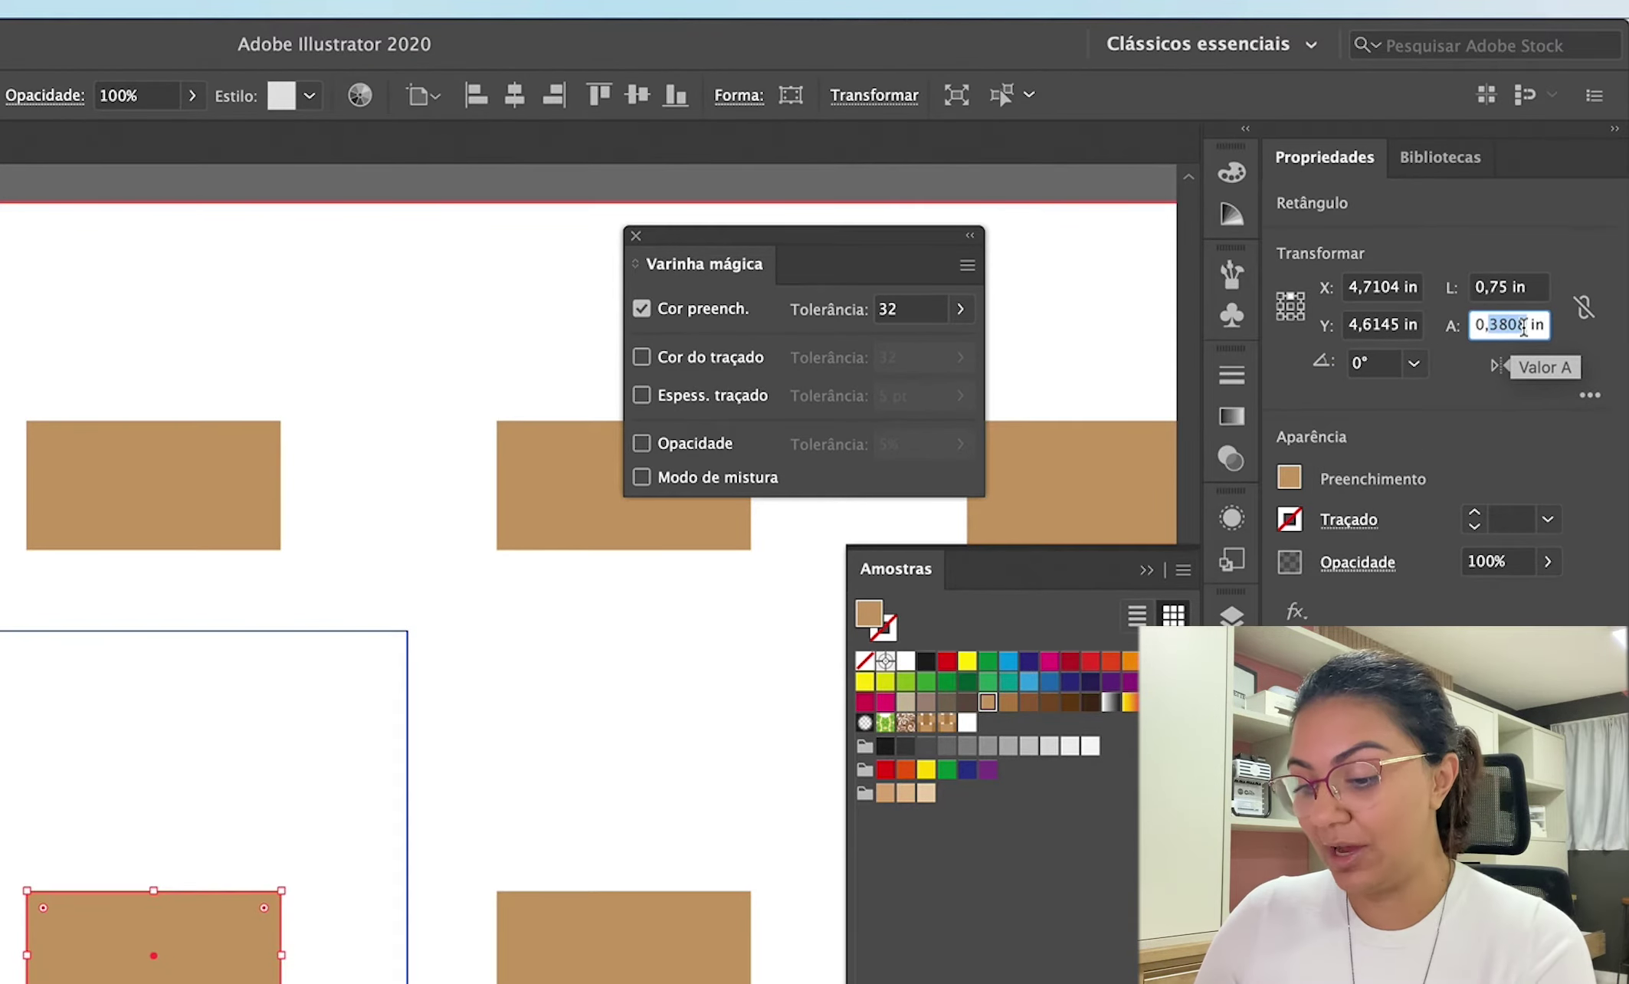
{"action": "type", "text": "0,45"}
{"action": "left_click", "coordinate": [1512, 296]}
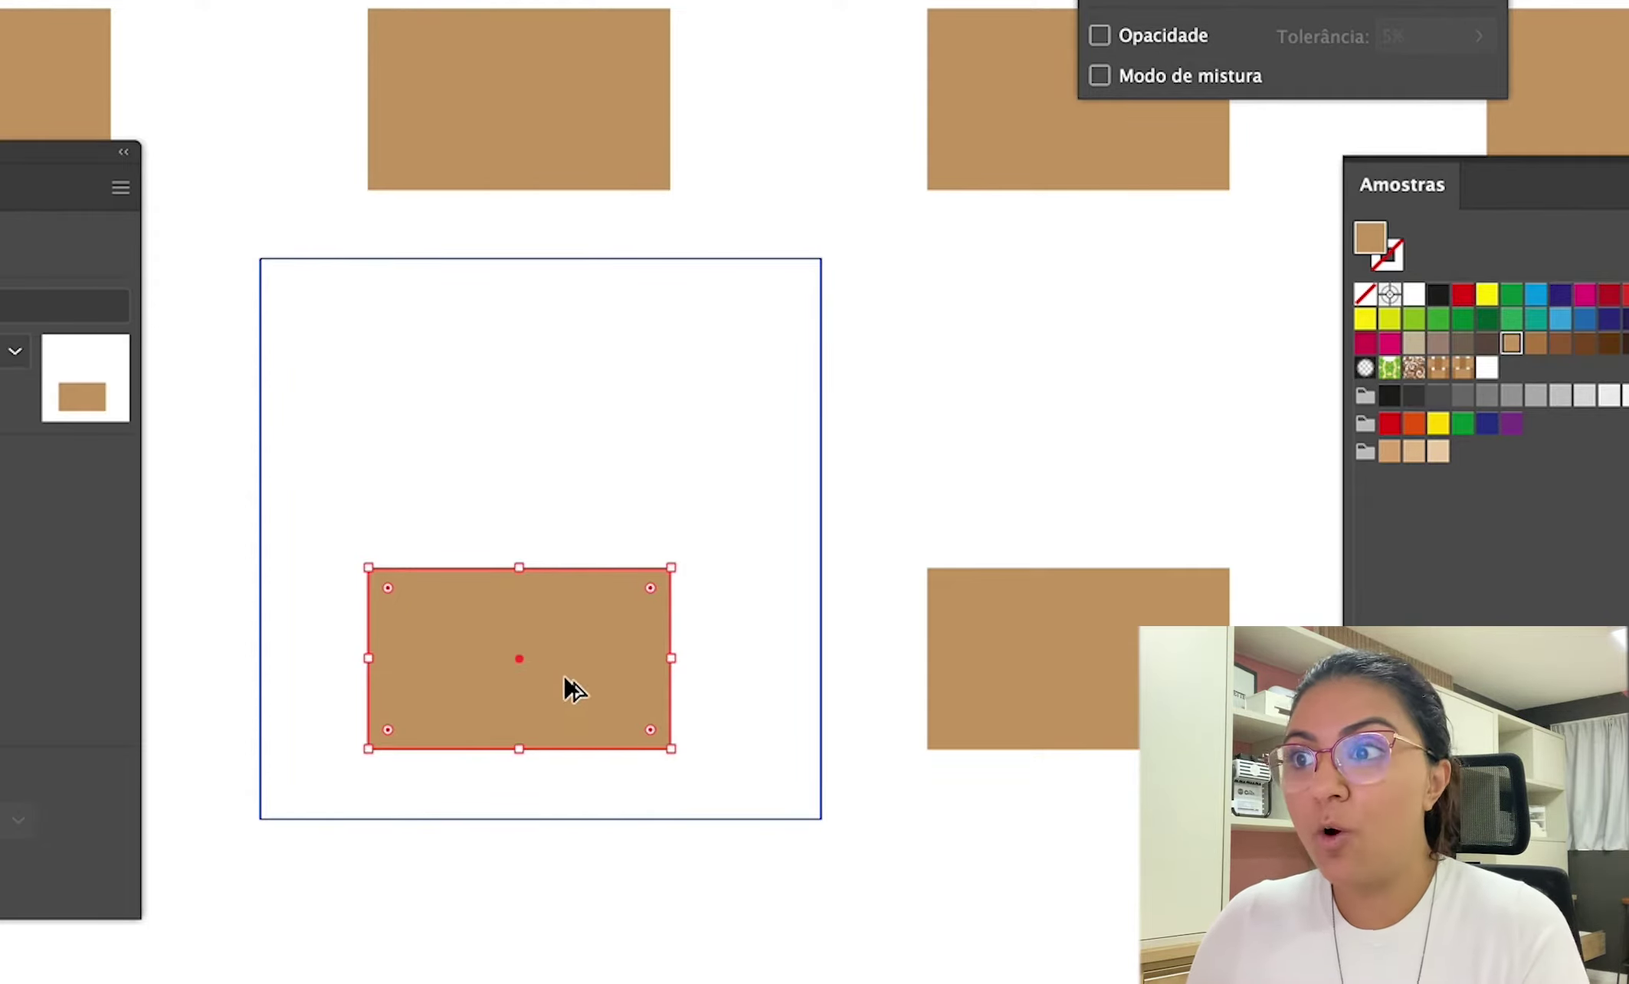
Step: Copy the rectangle upward, rotate it 90° into a vertical strip, and fill it darker brown
{"action": "left_click_drag", "start_coordinate": [568, 686], "coordinate": [555, 510]}
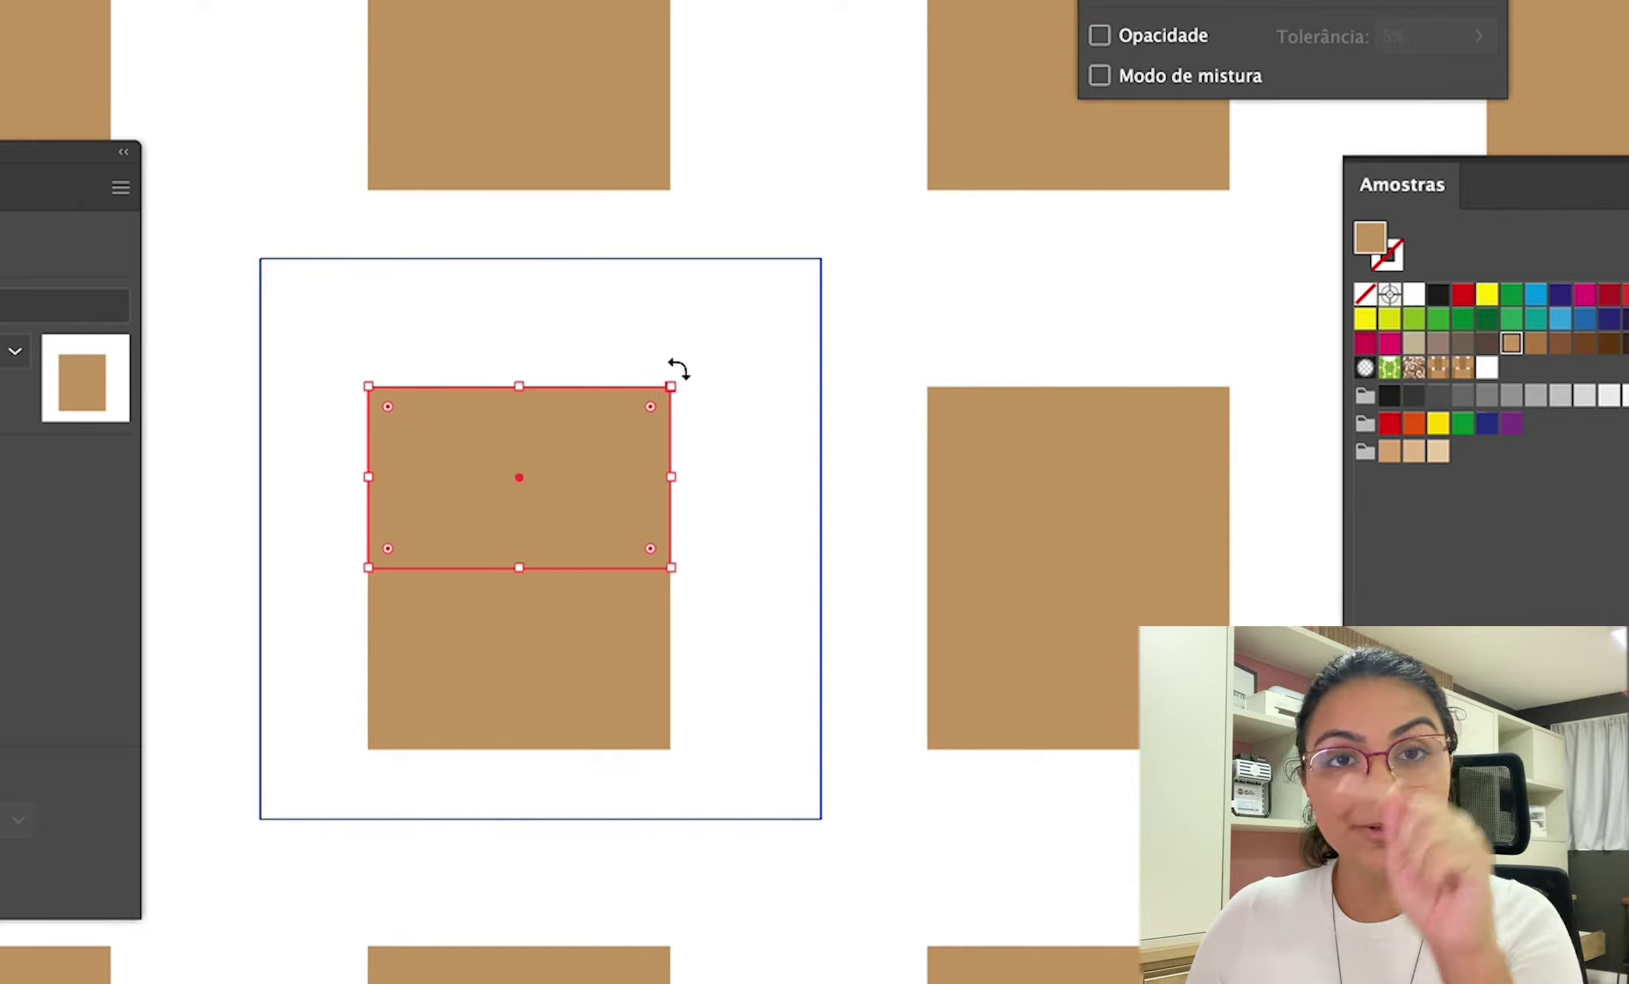
{"action": "left_click_drag", "start_coordinate": [676, 369], "coordinate": [491, 268]}
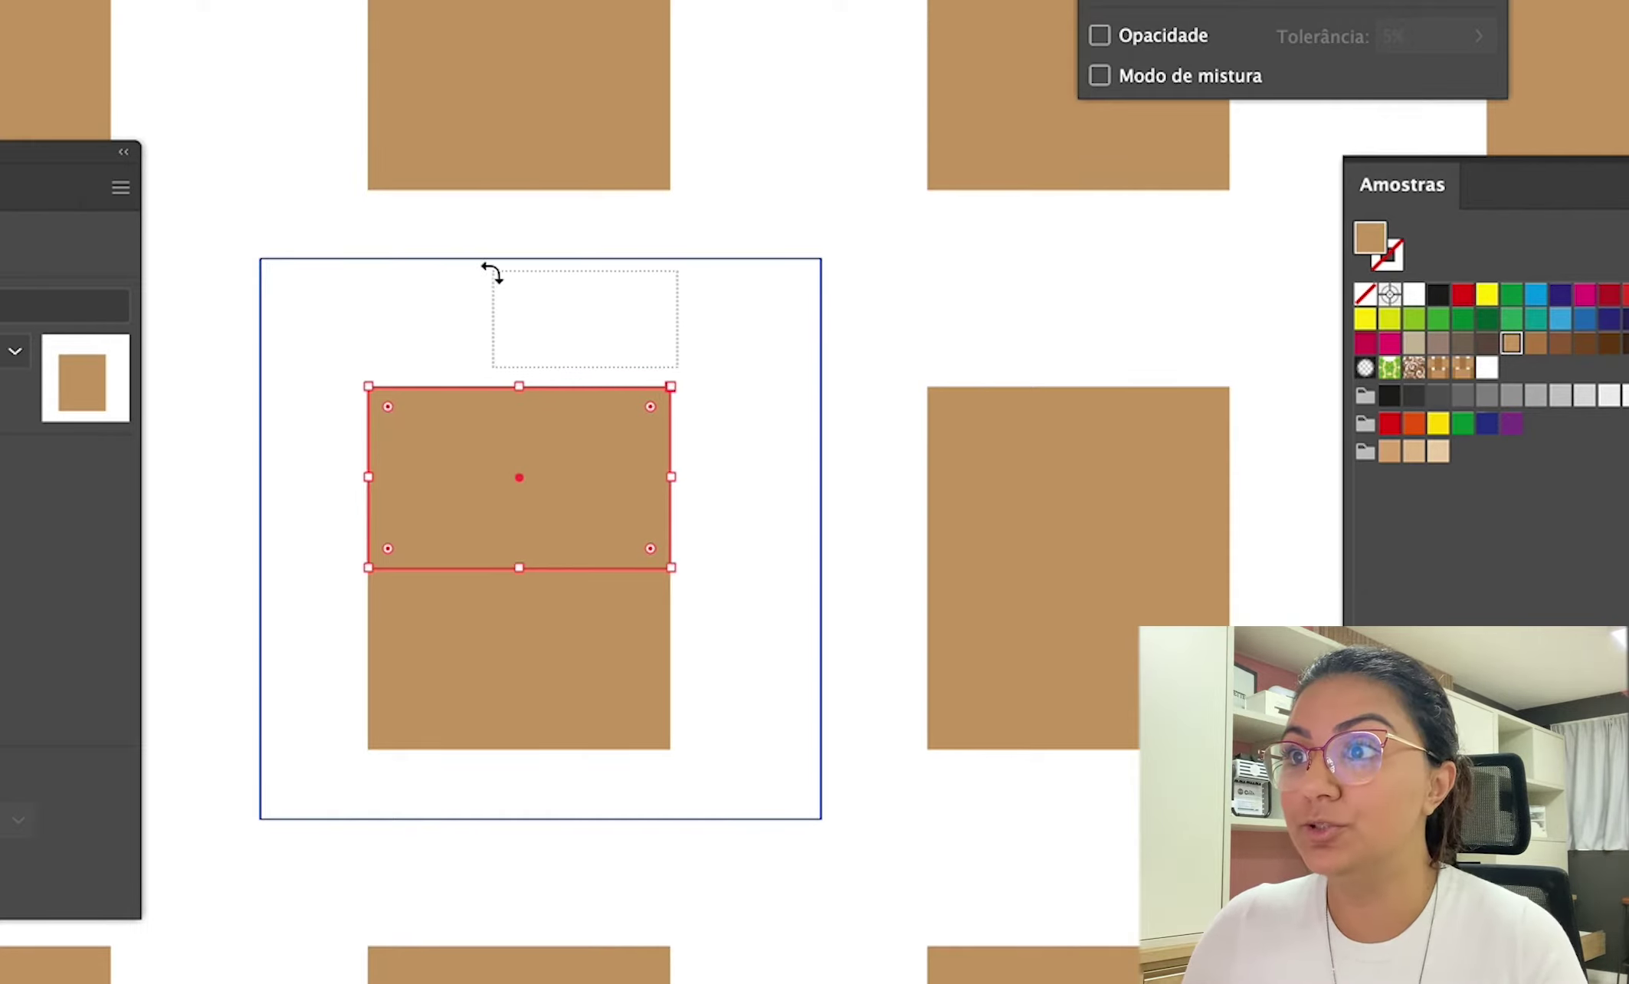
{"action": "mouse_move", "coordinate": [677, 376]}
{"action": "left_mouse_down"}
{"action": "mouse_move", "coordinate": [538, 320]}
{"action": "mouse_move", "coordinate": [411, 308]}
{"action": "left_mouse_up"}
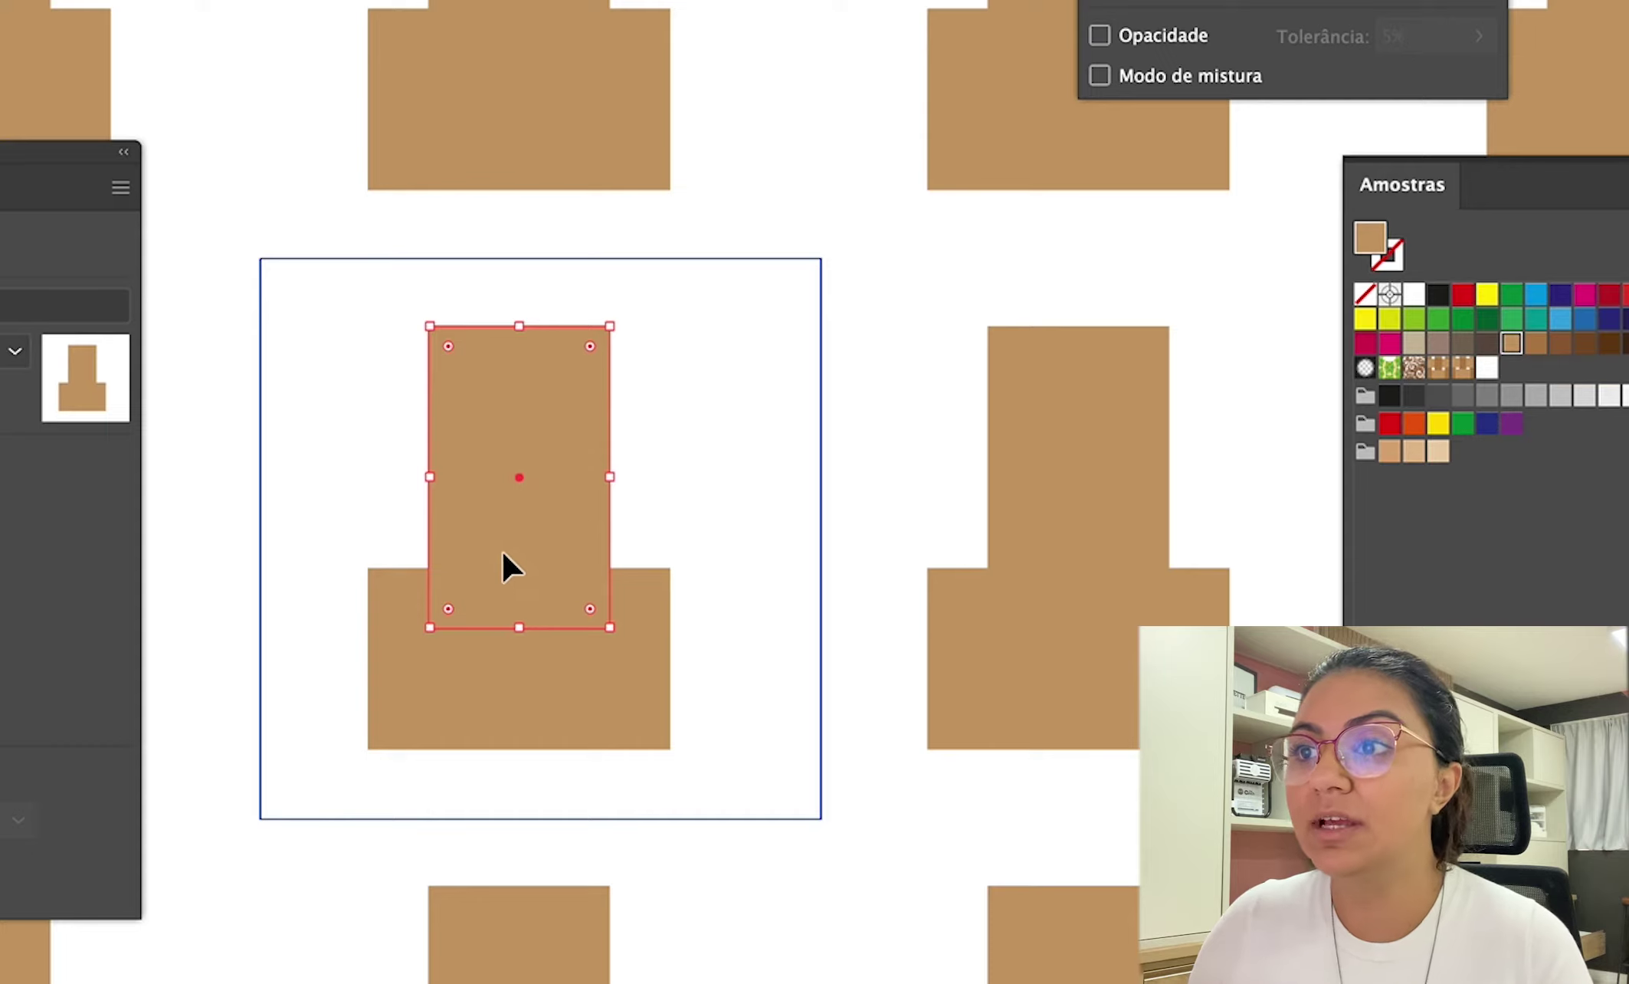
{"action": "left_click_drag", "start_coordinate": [503, 553], "coordinate": [503, 492]}
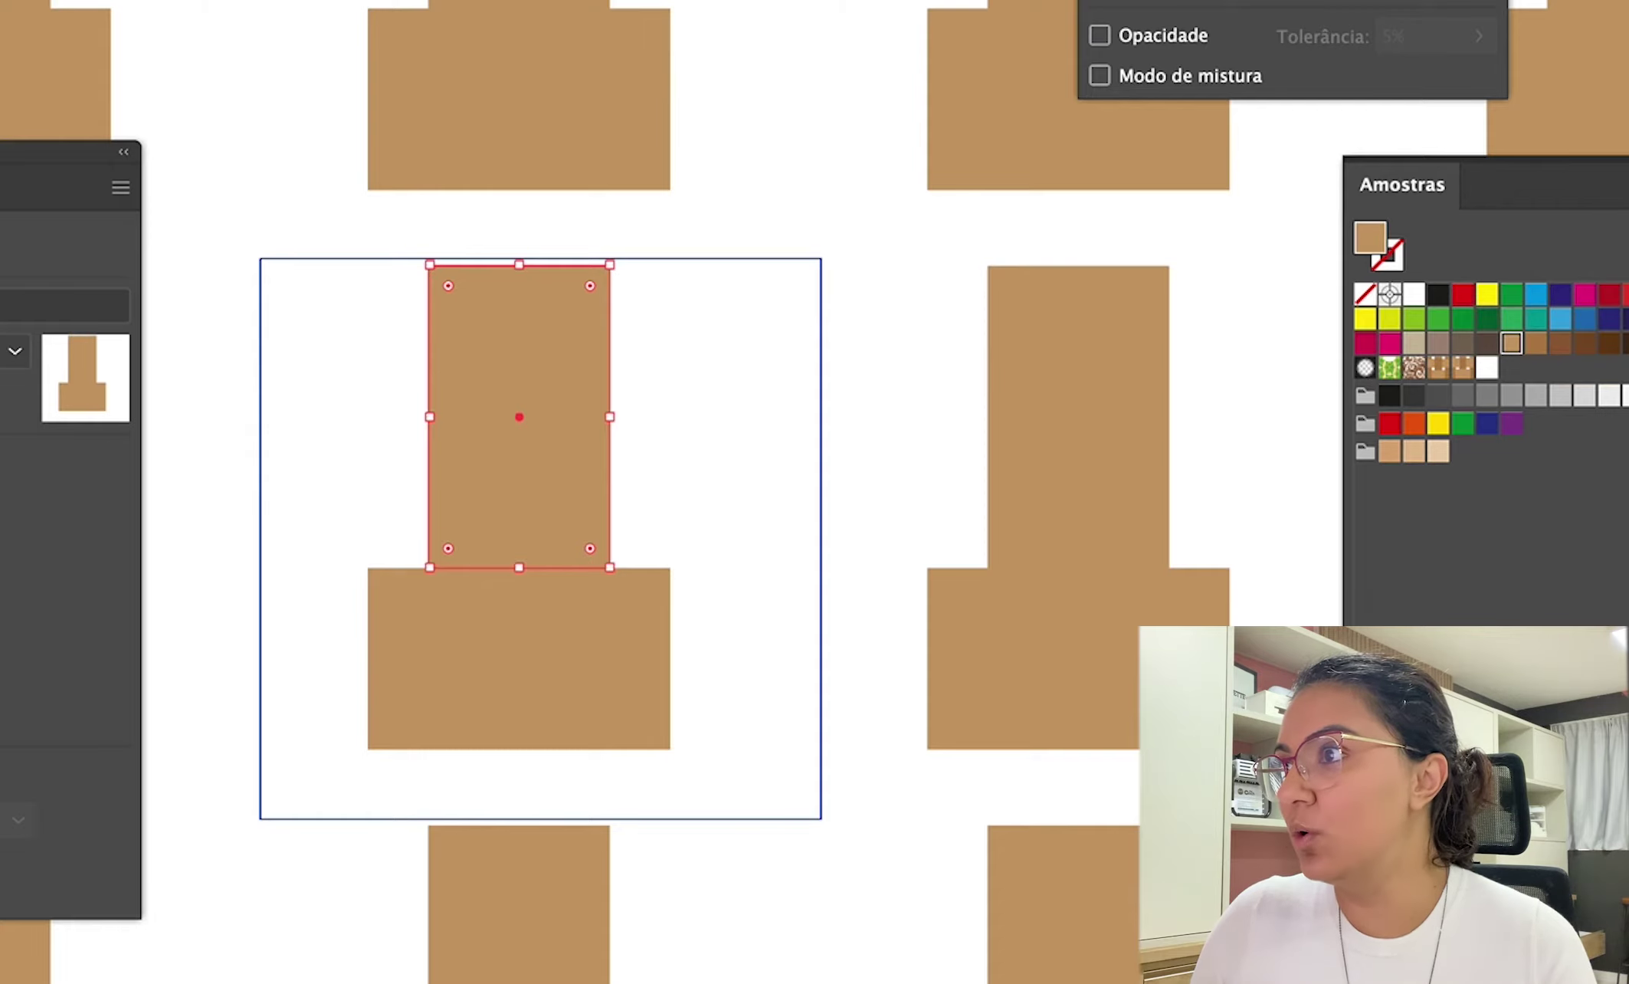
{"action": "left_click", "coordinate": [1535, 343]}
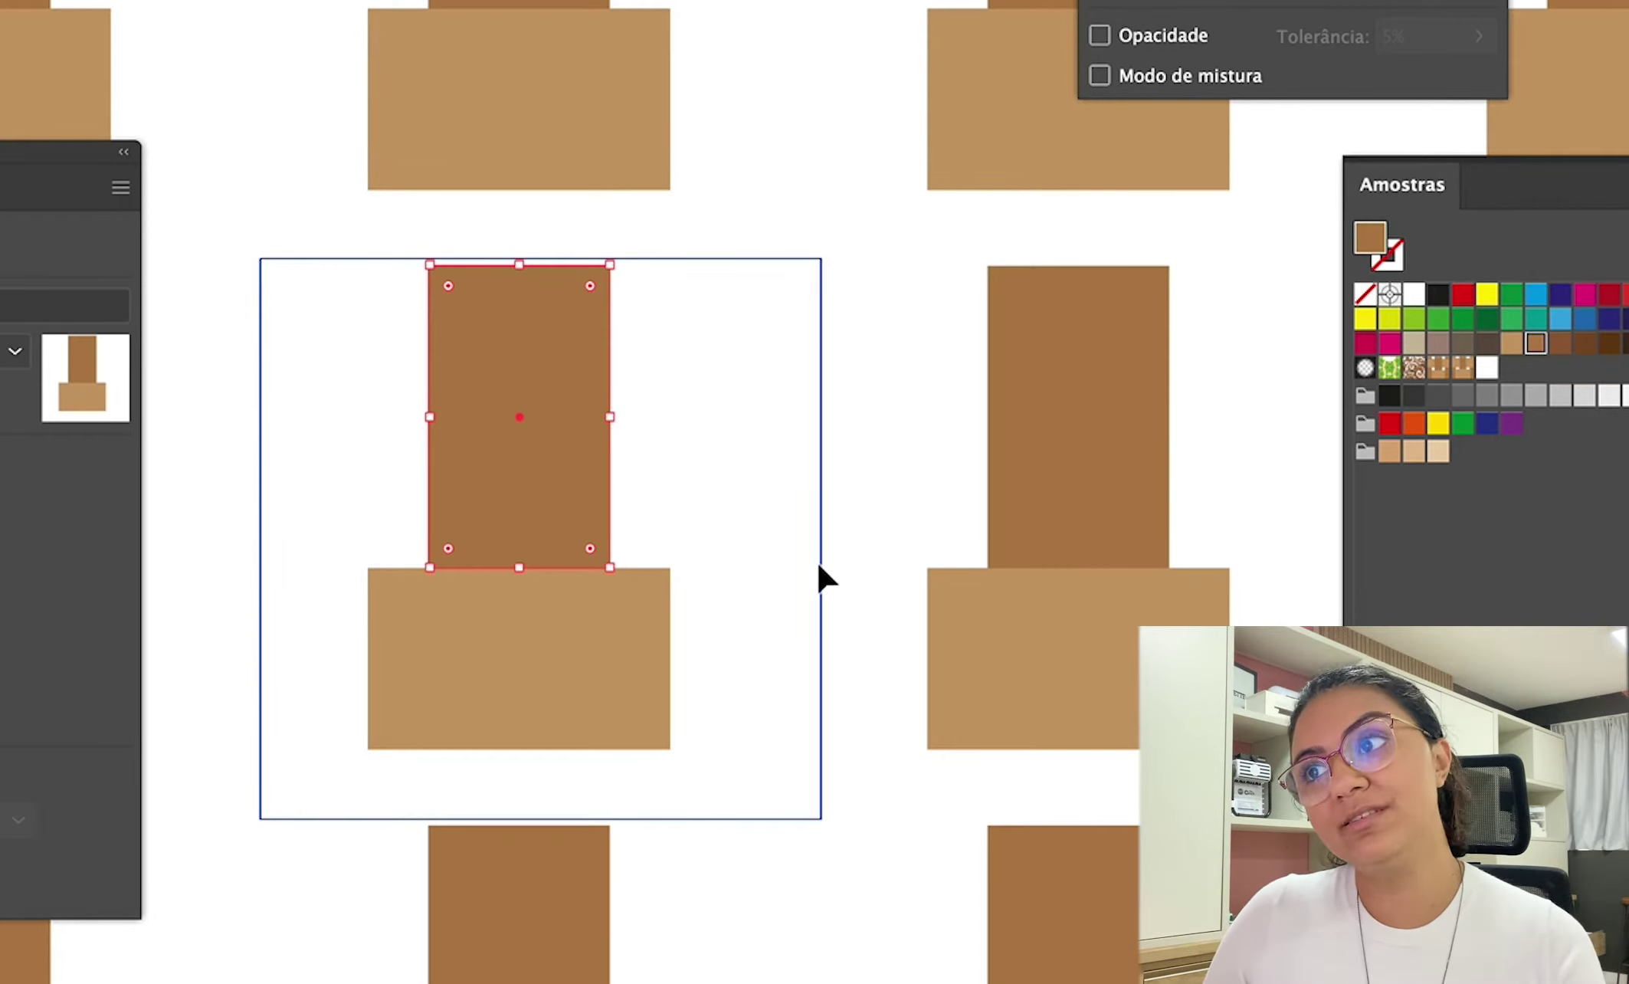
{"action": "left_click", "coordinate": [788, 619]}
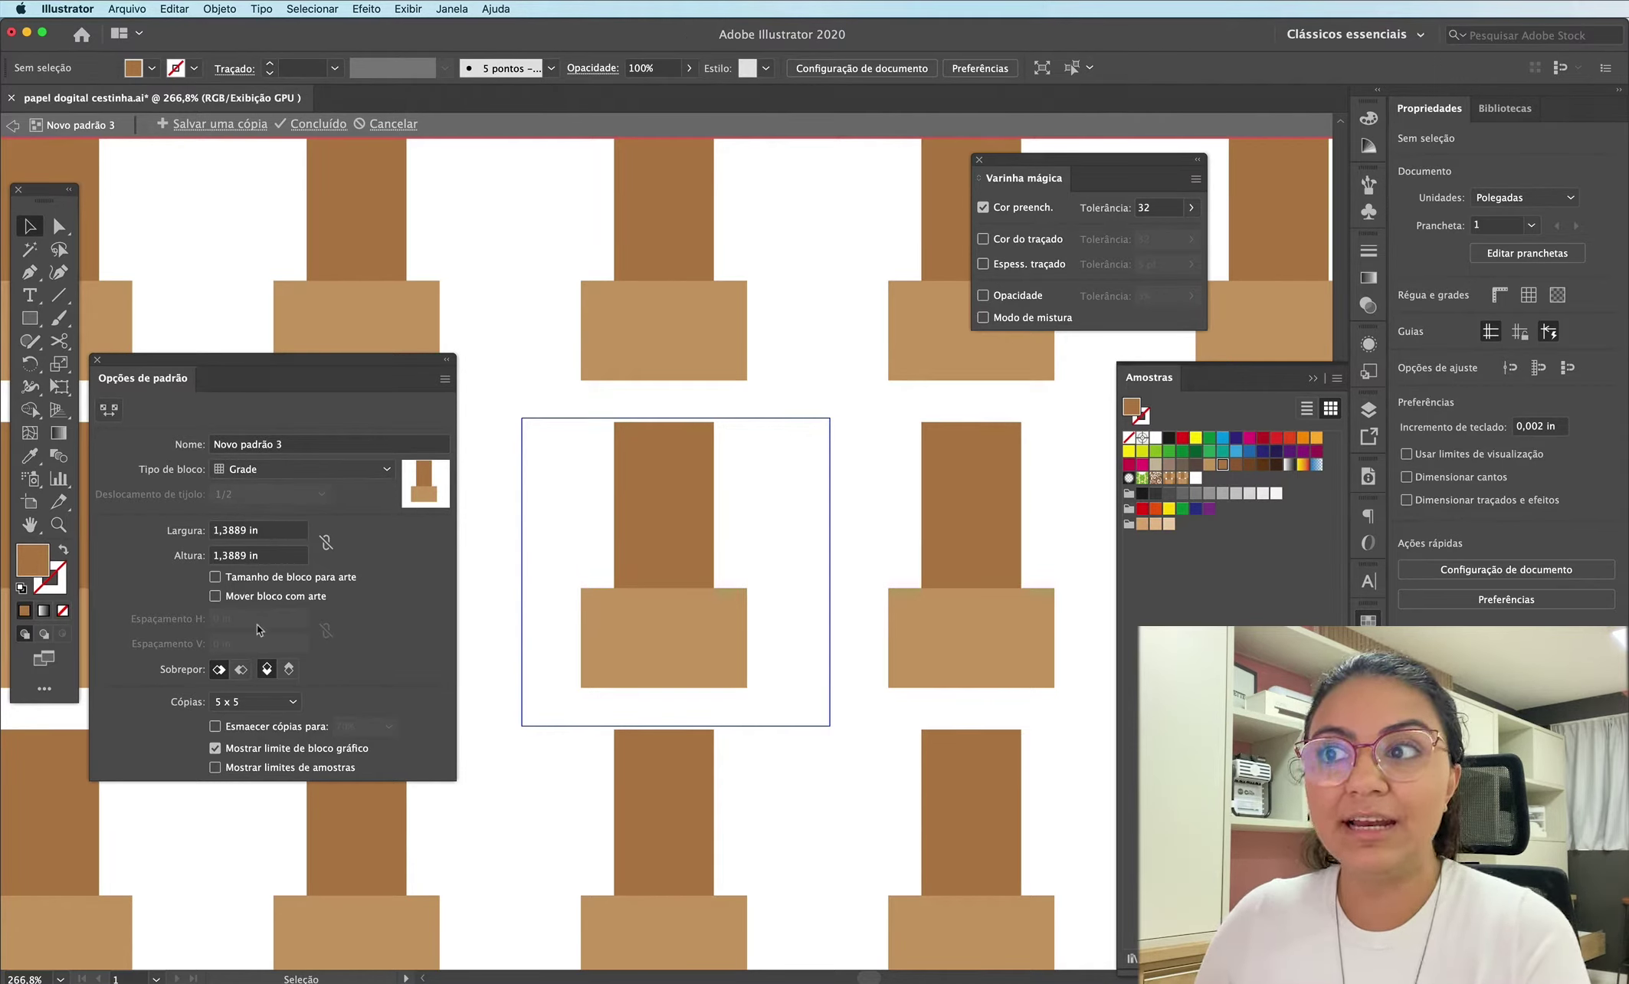
Step: Resize the pattern tile to 0,75 in wide by 1,2 in tall in Pattern Options
{"action": "left_click_drag", "start_coordinate": [636, 649], "coordinate": [682, 663]}
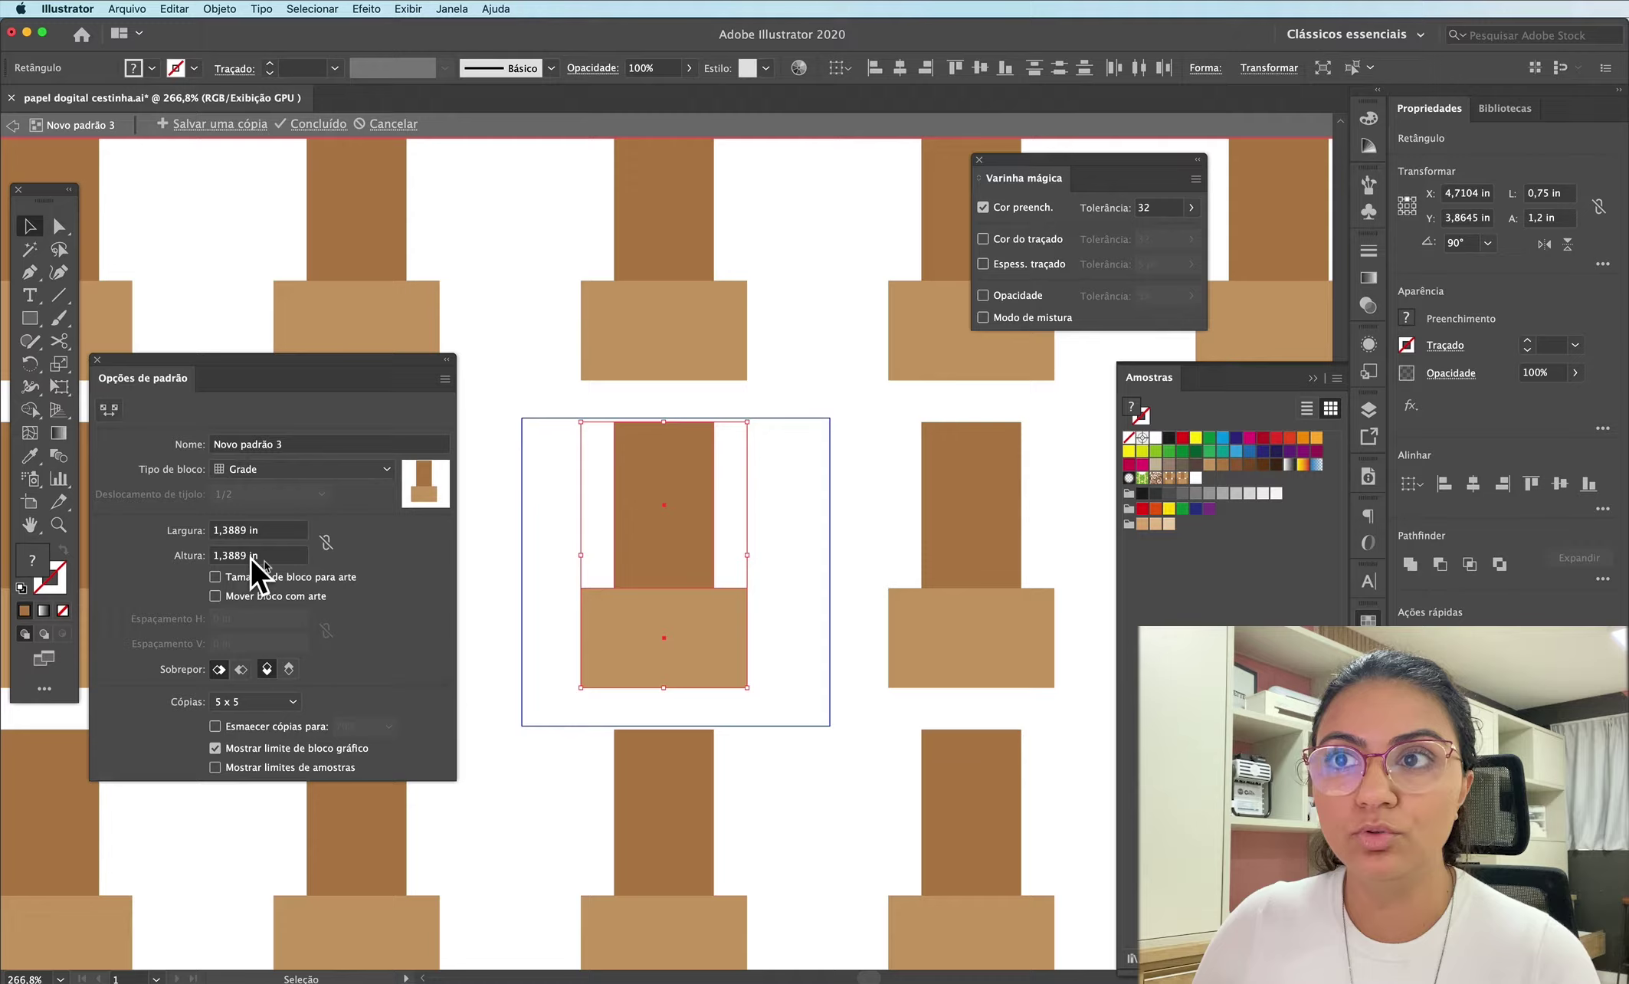
{"action": "double_click", "coordinate": [251, 556]}
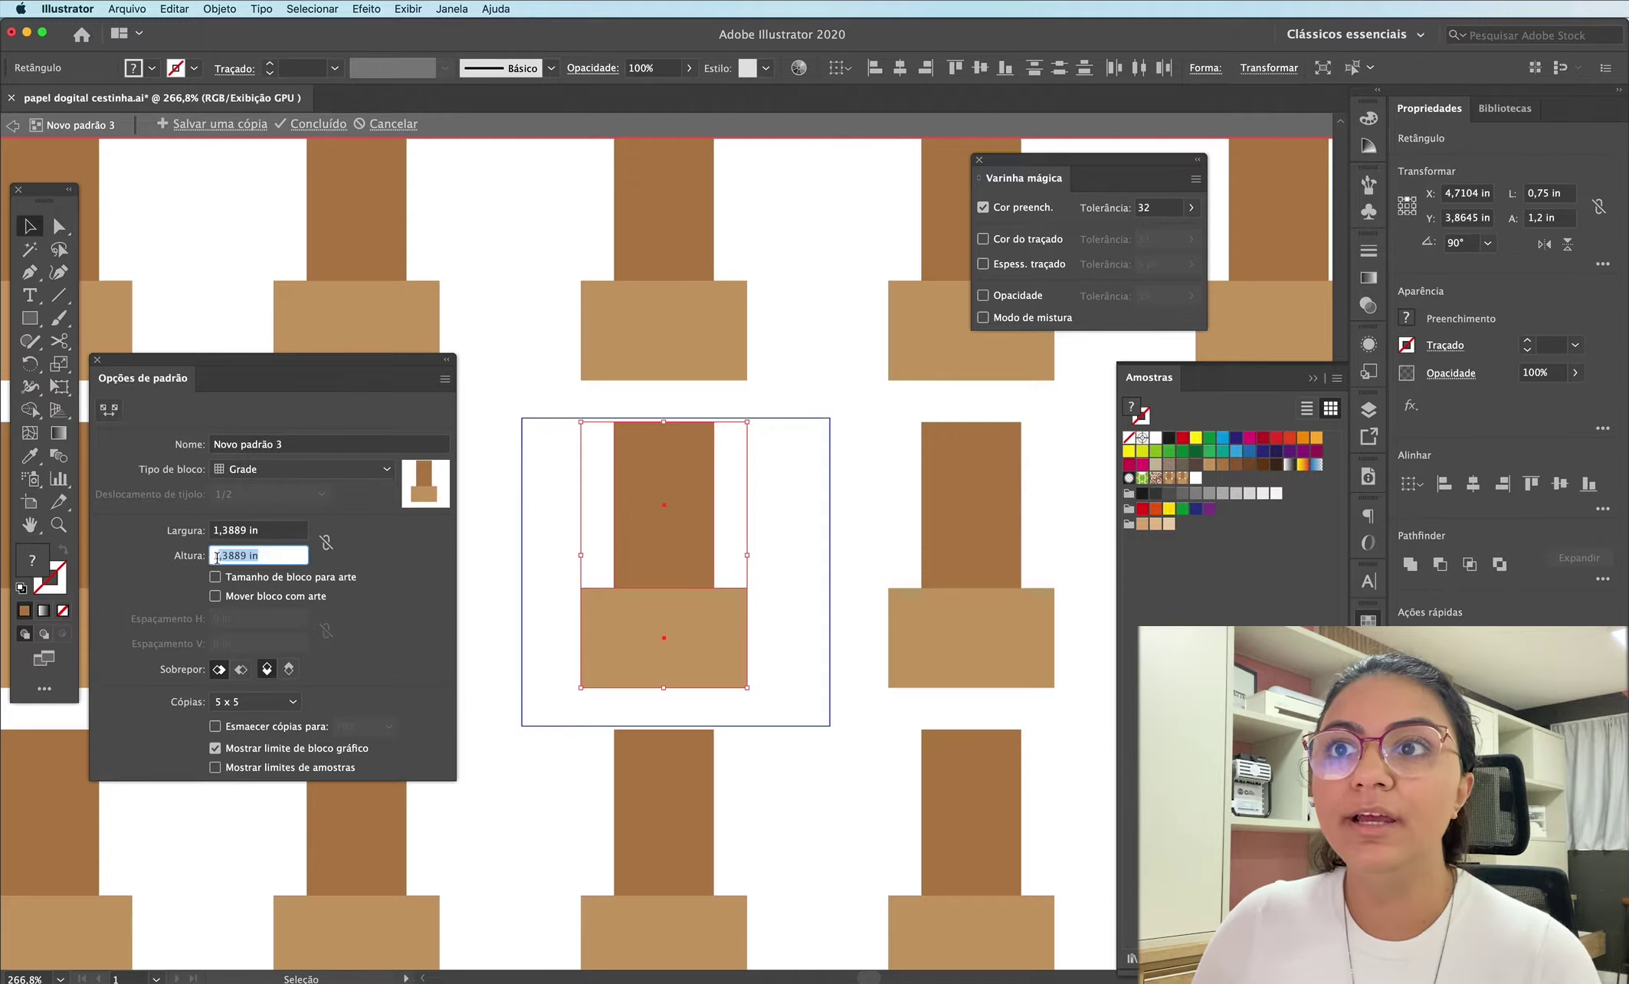
{"action": "type", "text": "1"}
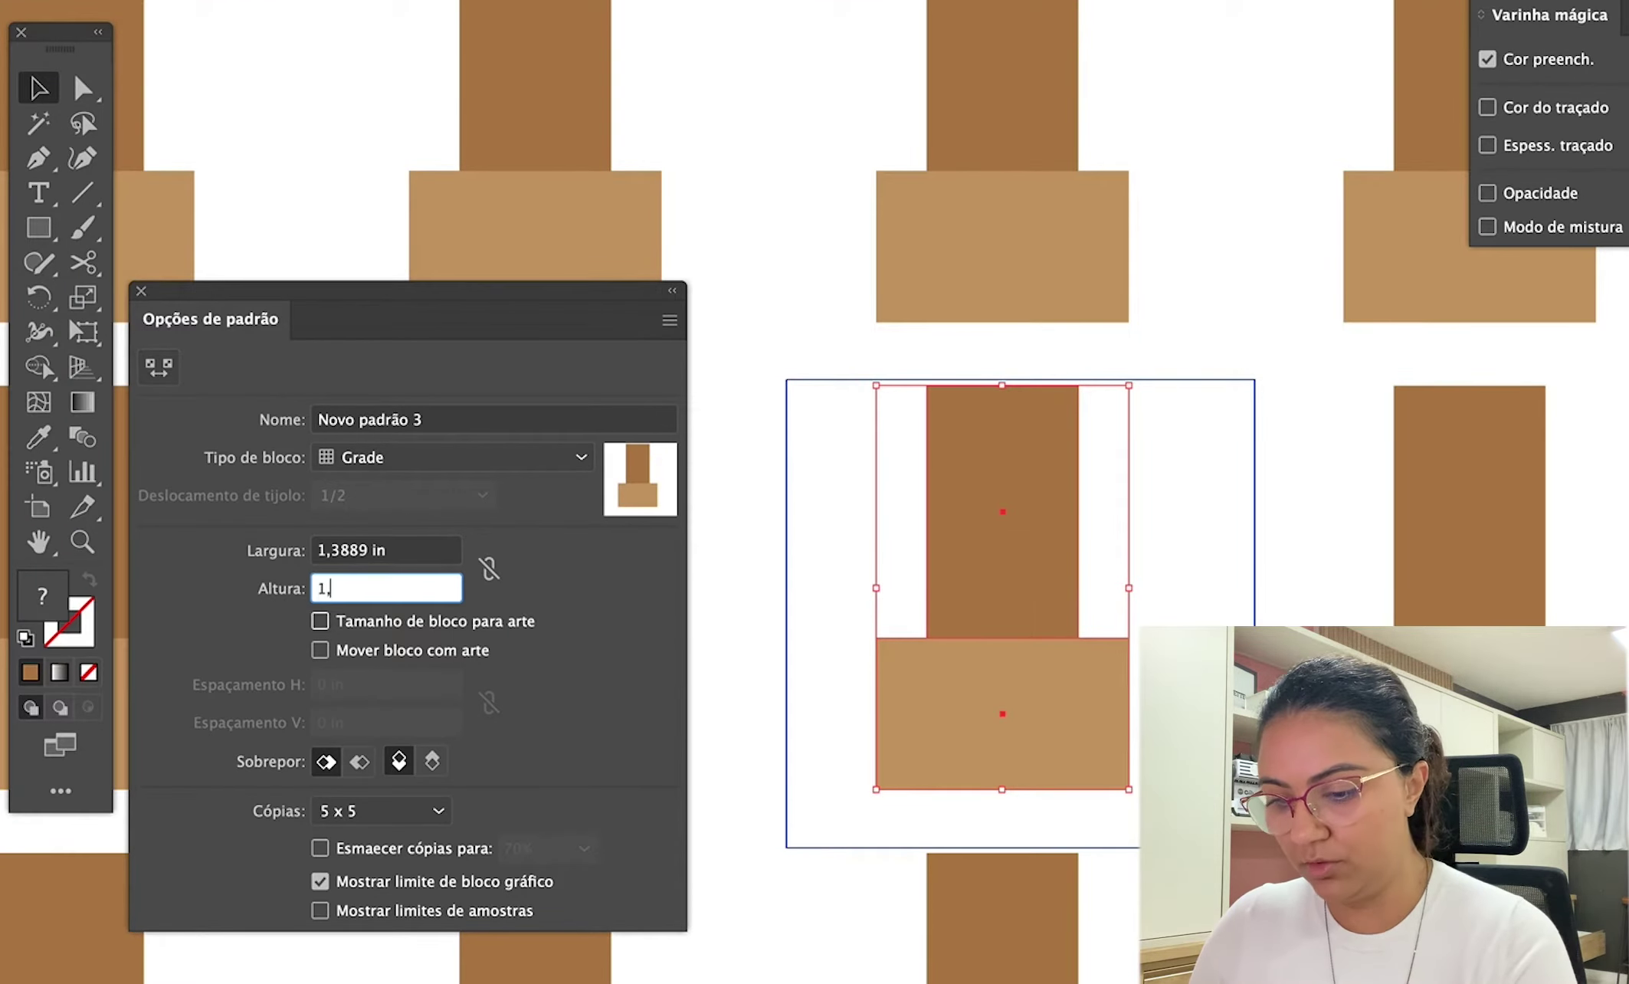
{"action": "type", "text": ",2"}
{"action": "key", "text": "Tab"}
{"action": "left_click_drag", "start_coordinate": [777, 629], "coordinate": [788, 650]}
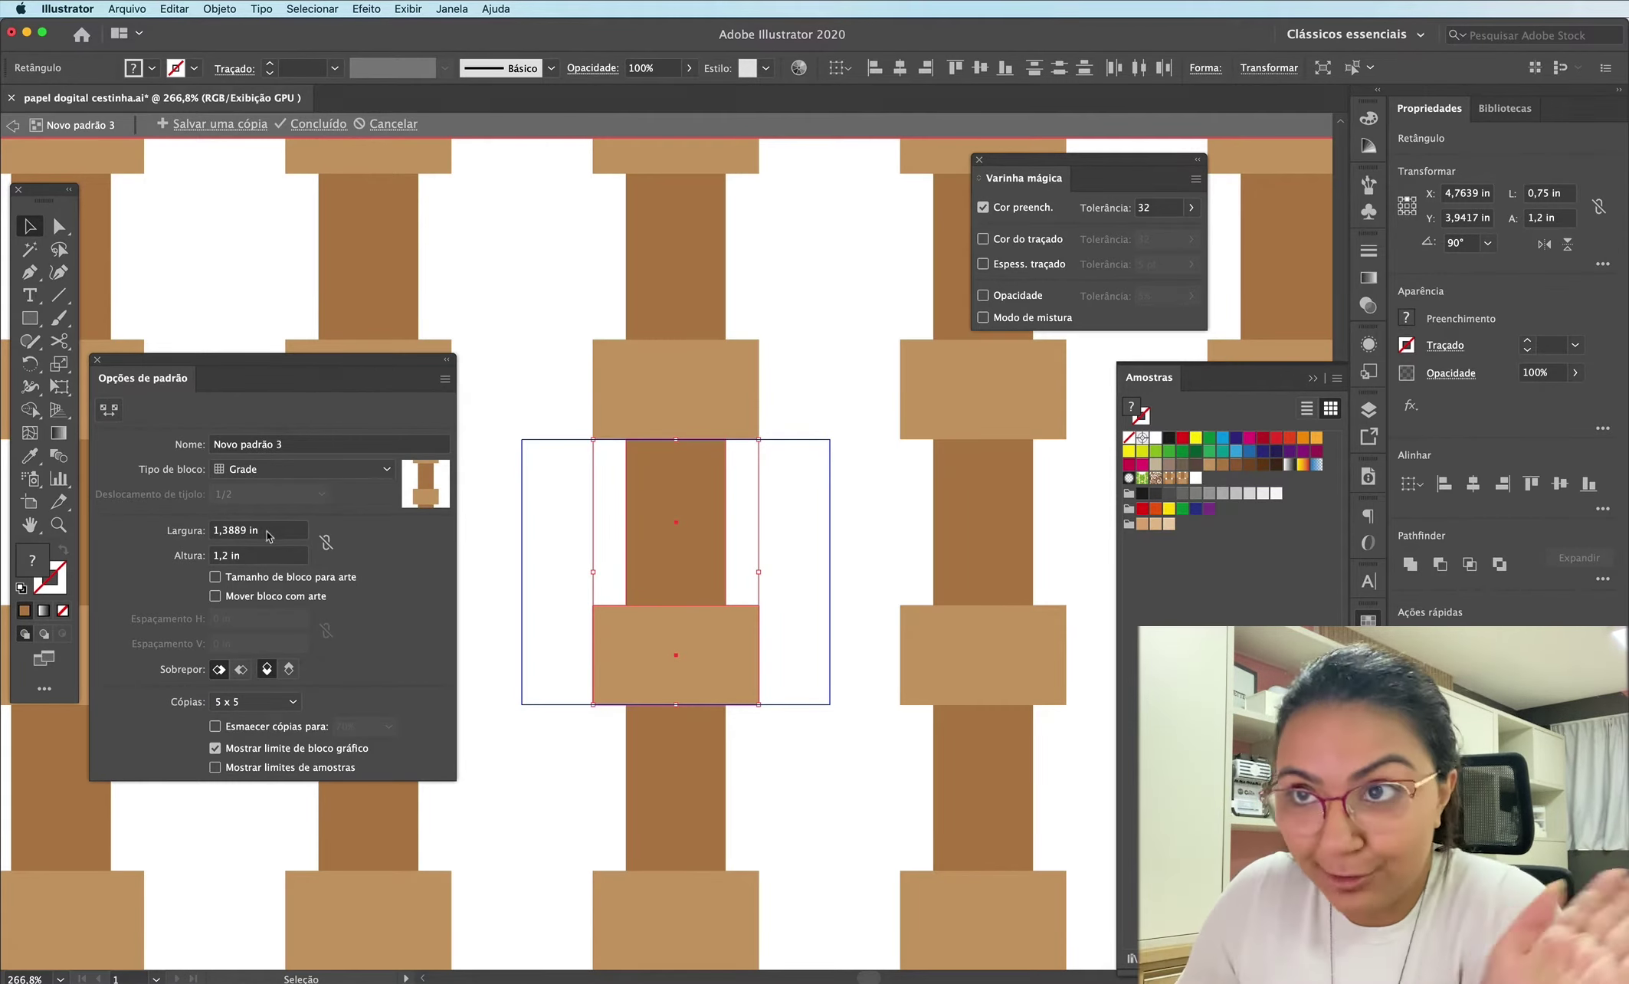
{"action": "left_click", "coordinate": [267, 531]}
{"action": "type", "text": "0"}
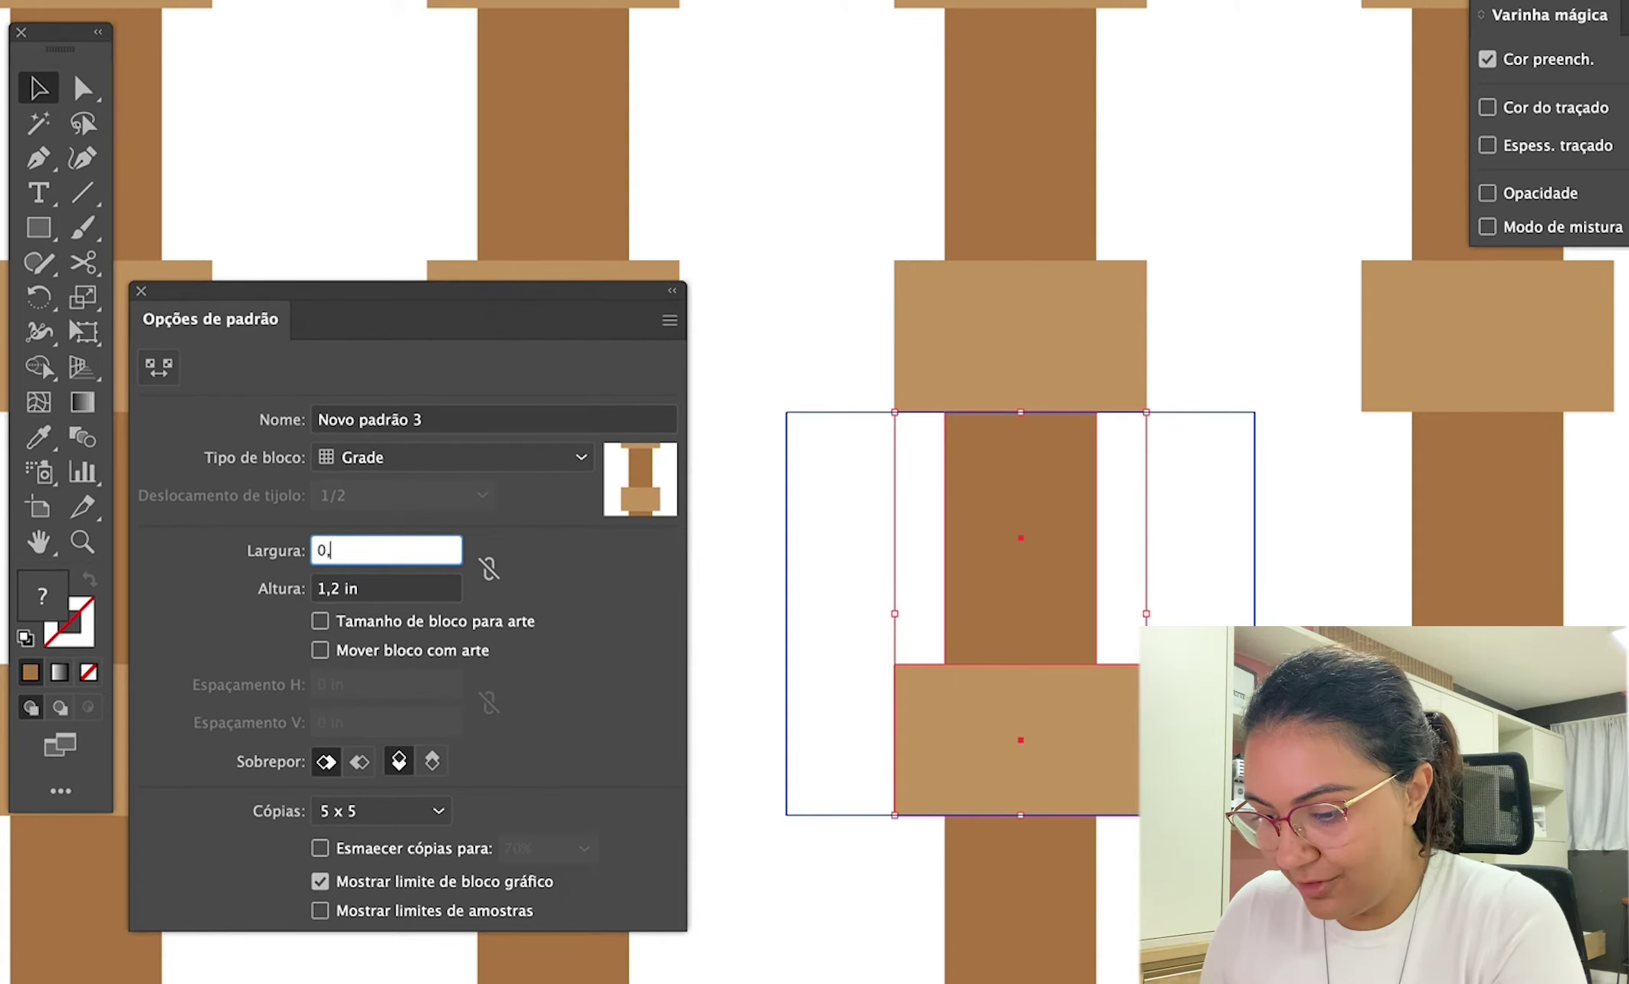
{"action": "type", "text": ",75"}
{"action": "left_click", "coordinate": [983, 713]}
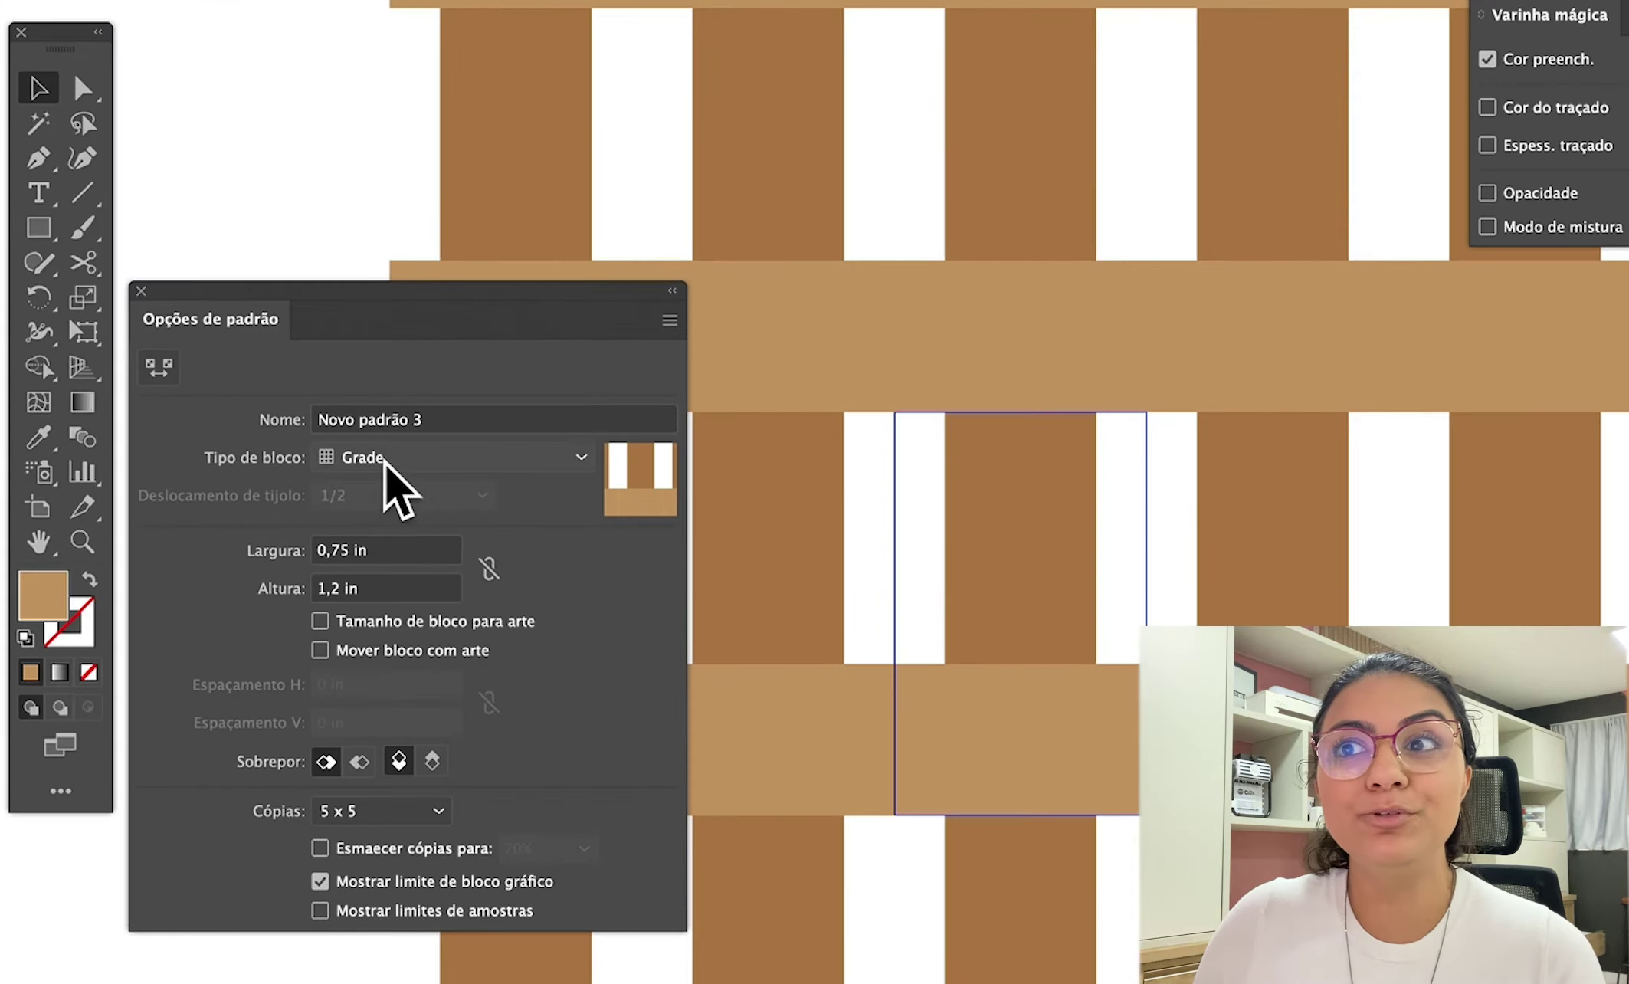
Step: Set the tile type to Tijolo por coluna at 1/2 offset and zoom into the tile
{"action": "left_click", "coordinate": [258, 471]}
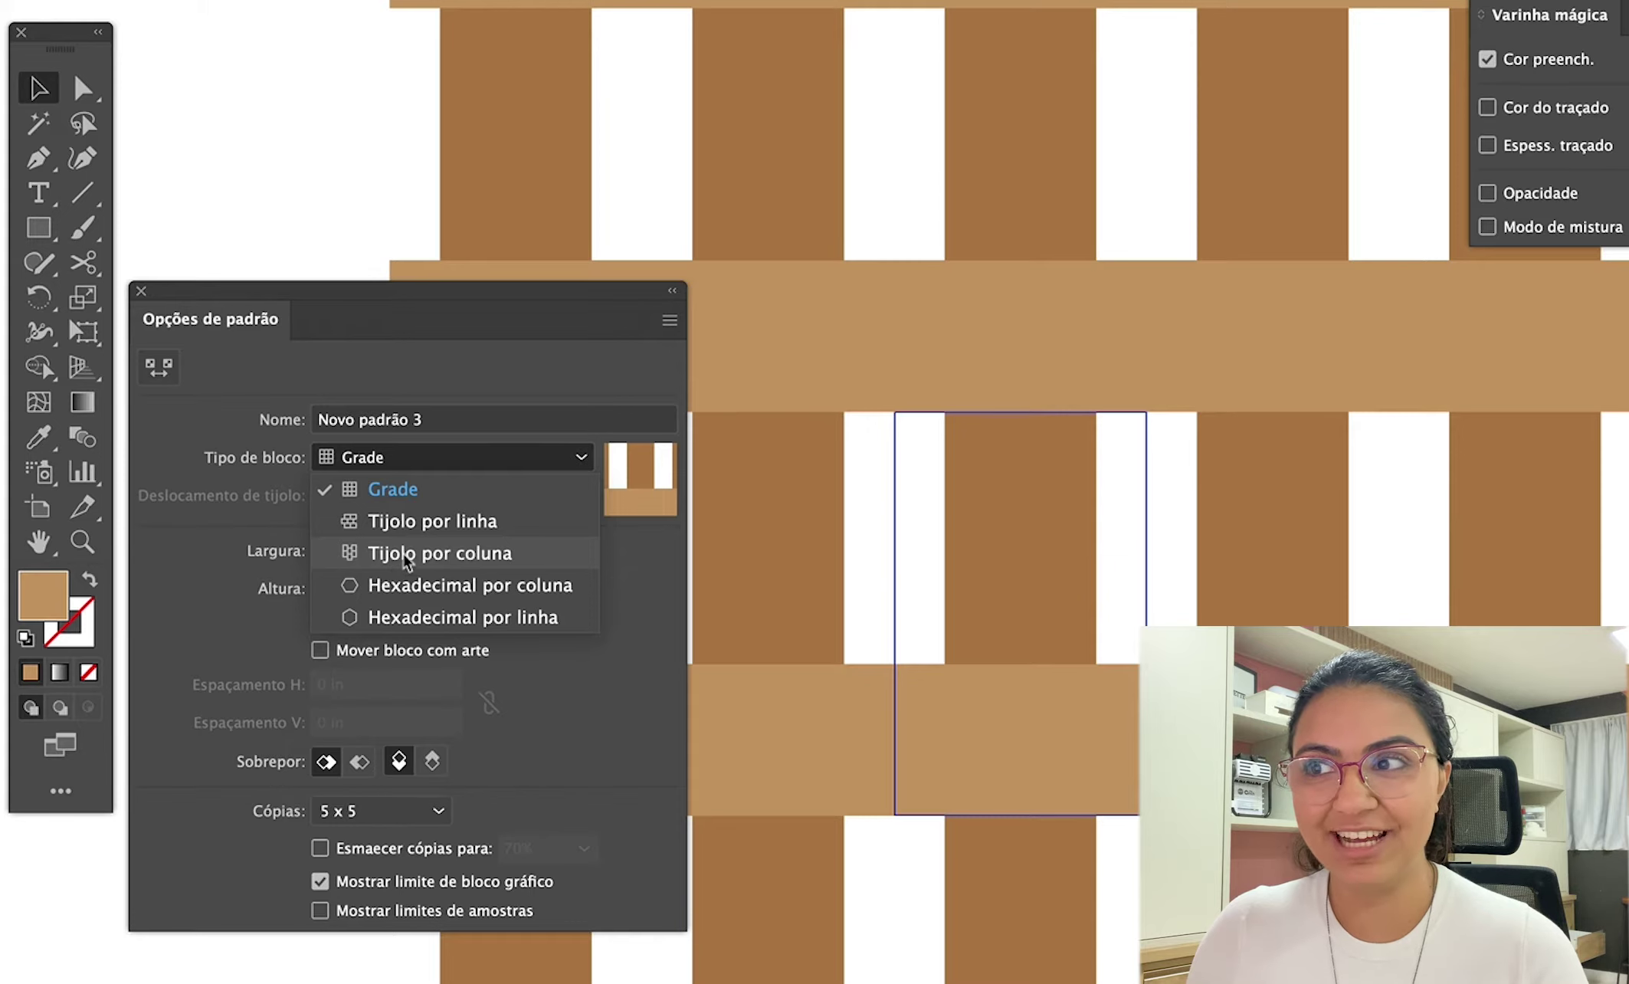
{"action": "left_click", "coordinate": [404, 556]}
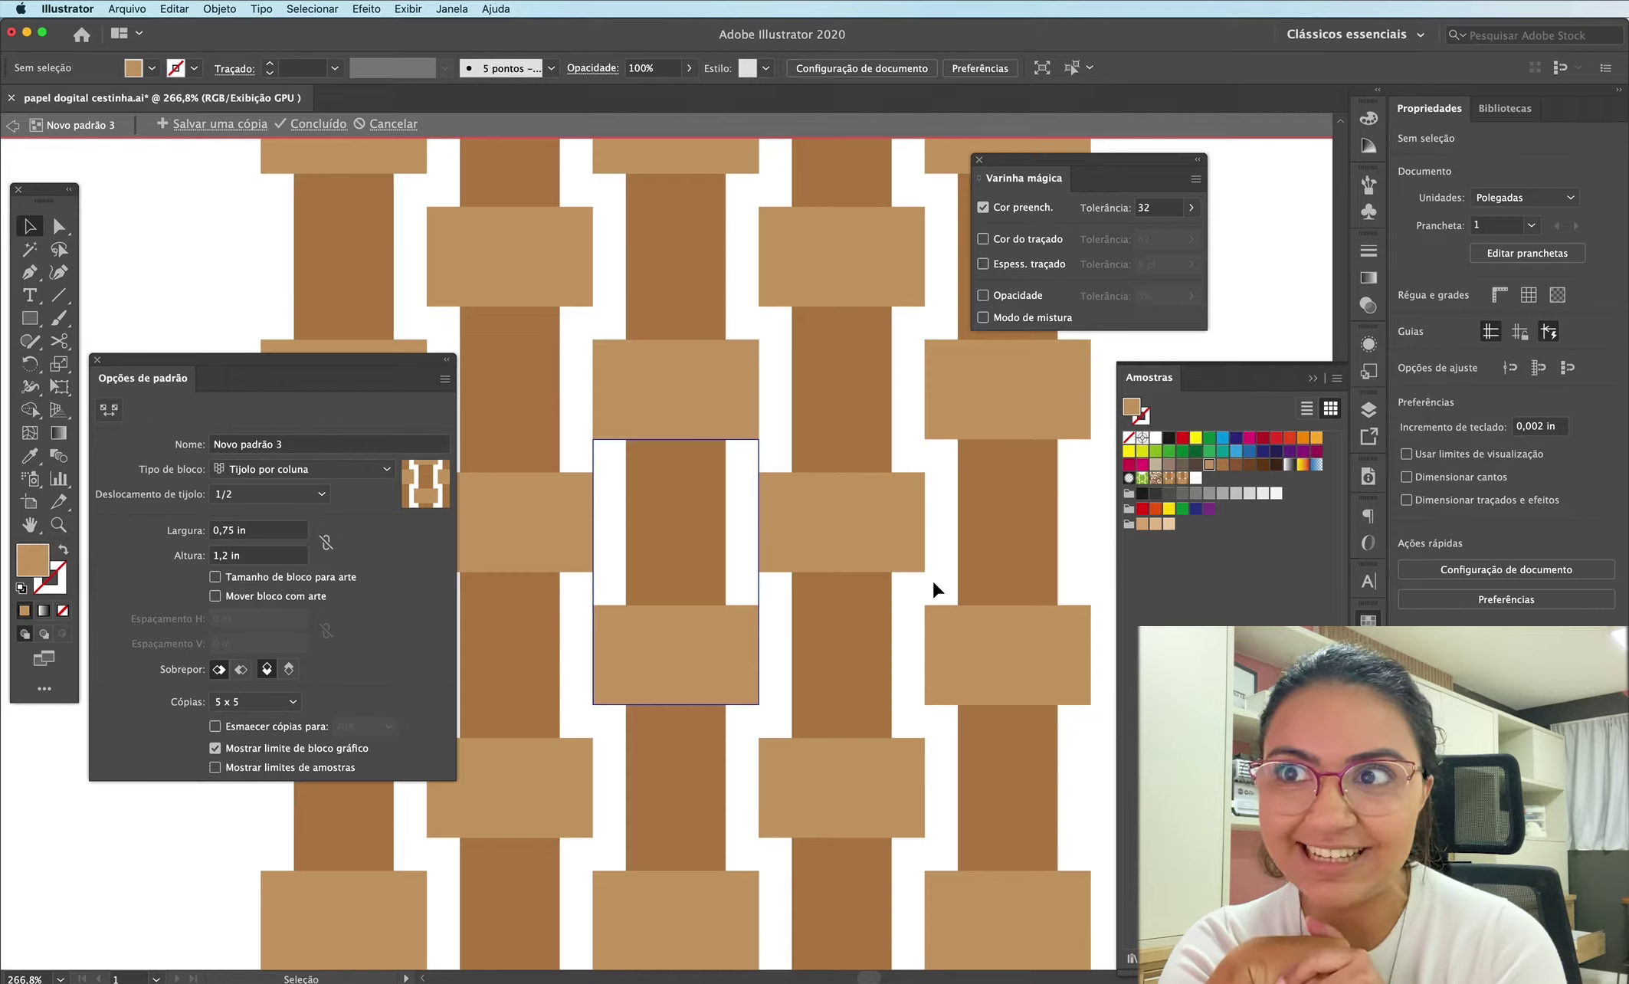
{"action": "key", "text": "Tab"}
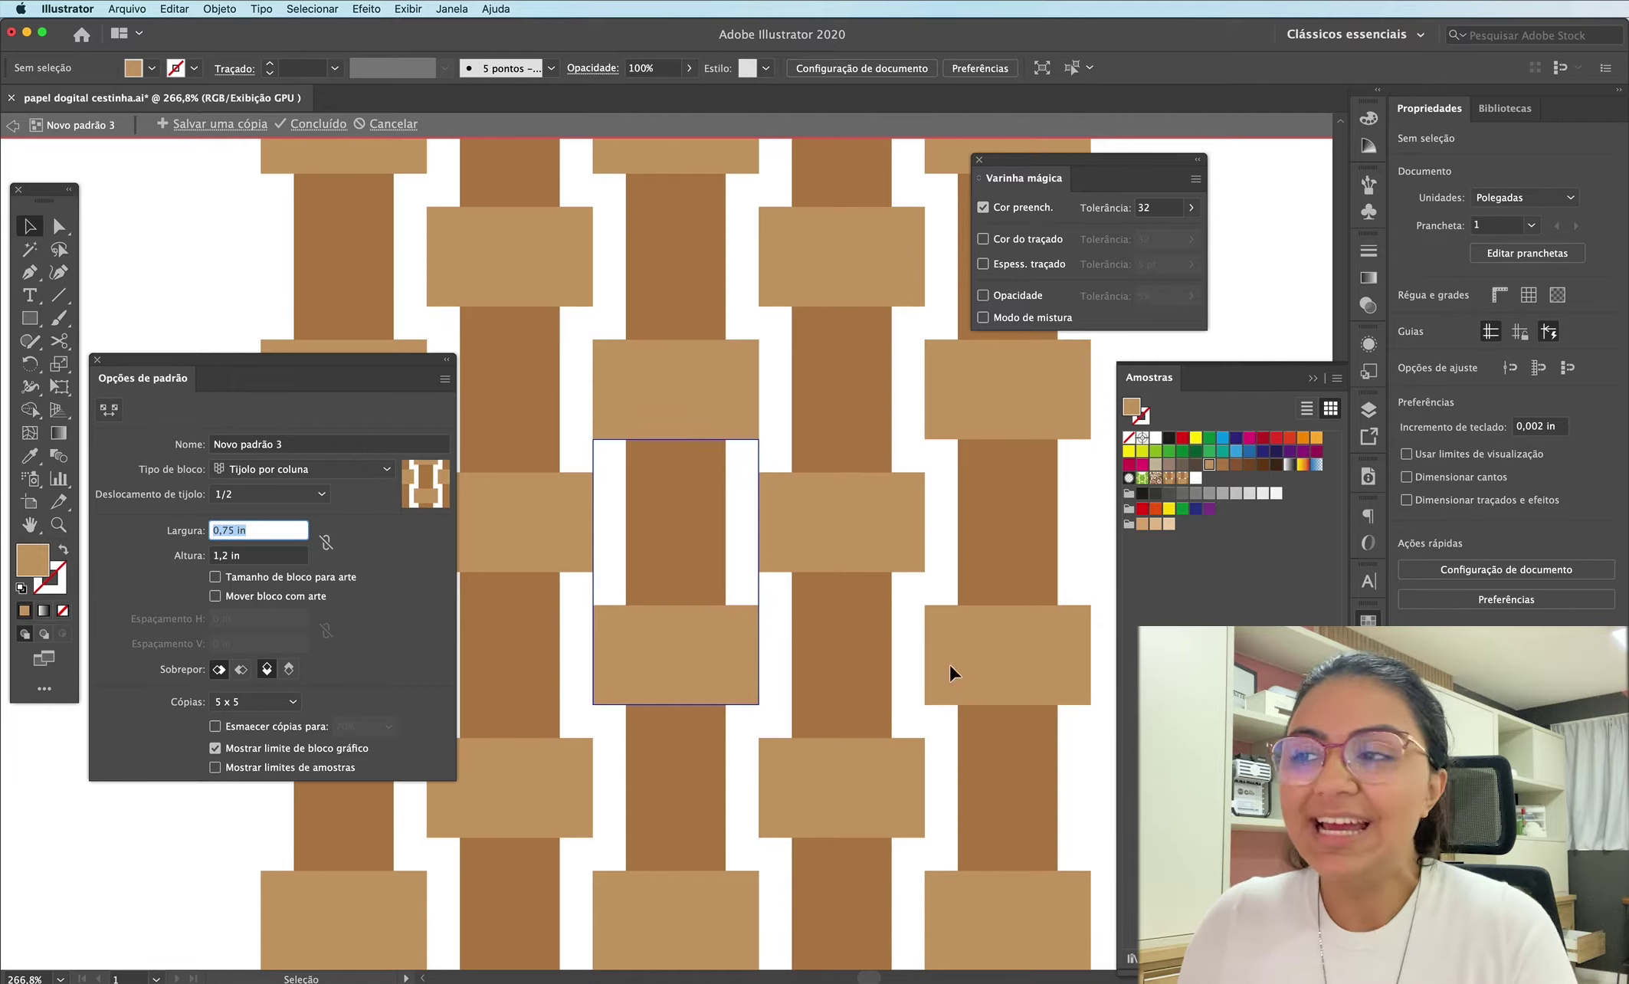
{"action": "left_click_drag", "start_coordinate": [816, 596], "coordinate": [879, 590]}
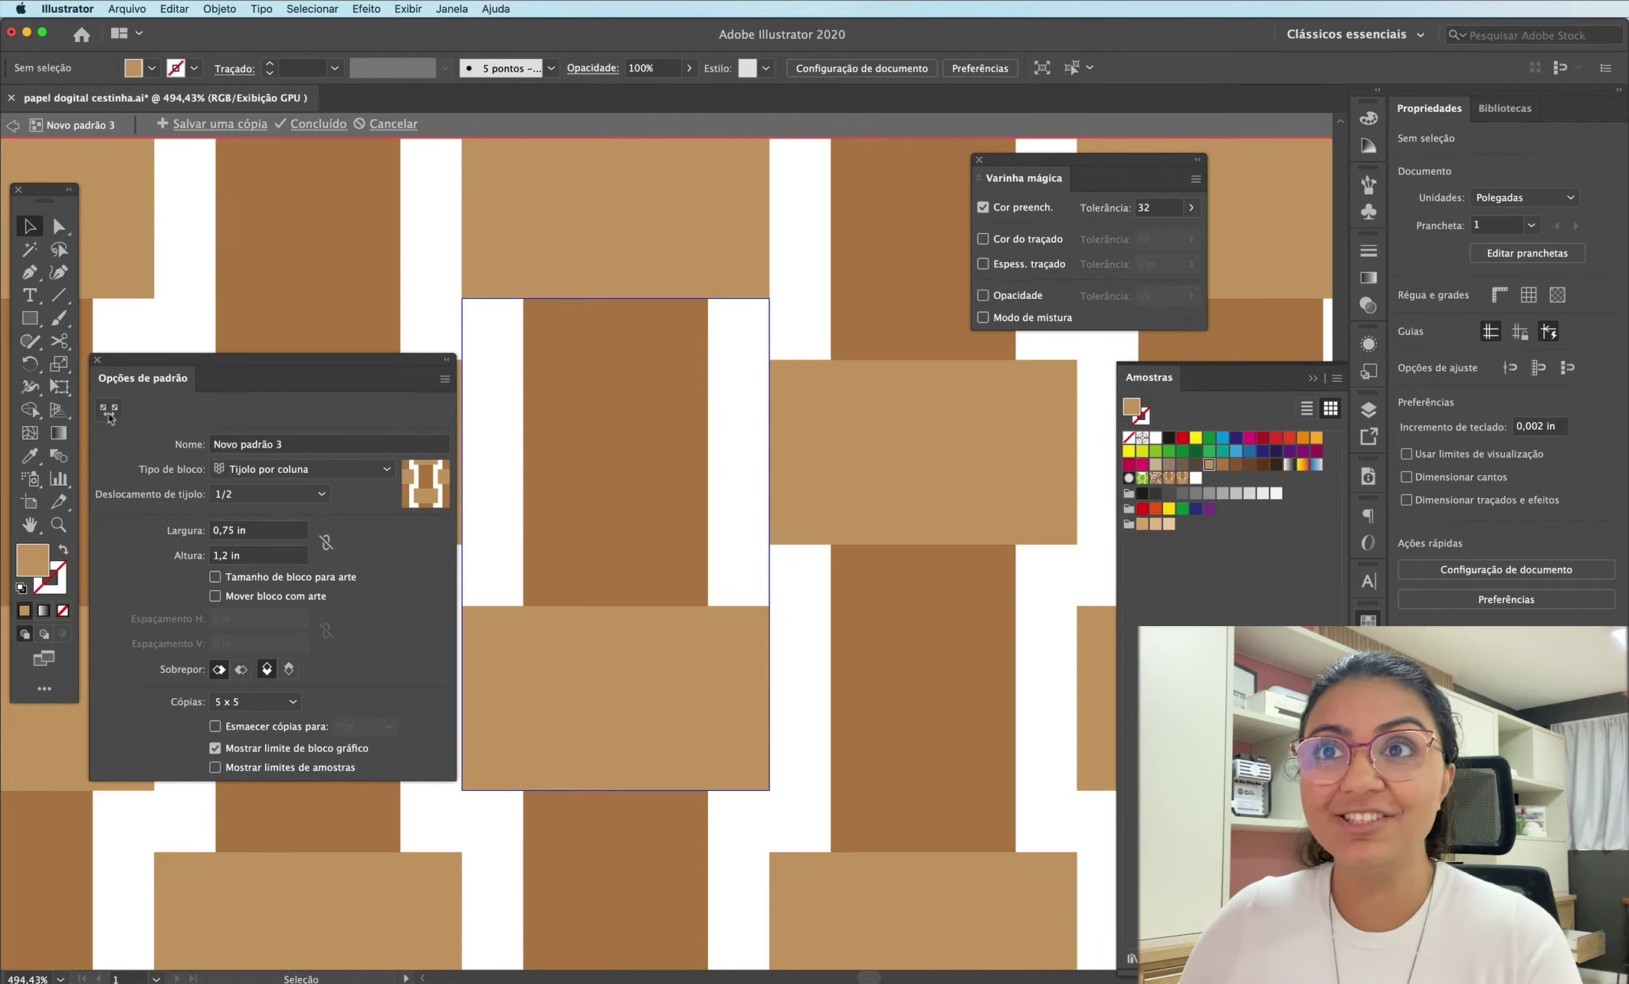
Step: Measure the white gap with a temporary line segment, then undo the line
{"action": "left_click", "coordinate": [59, 295]}
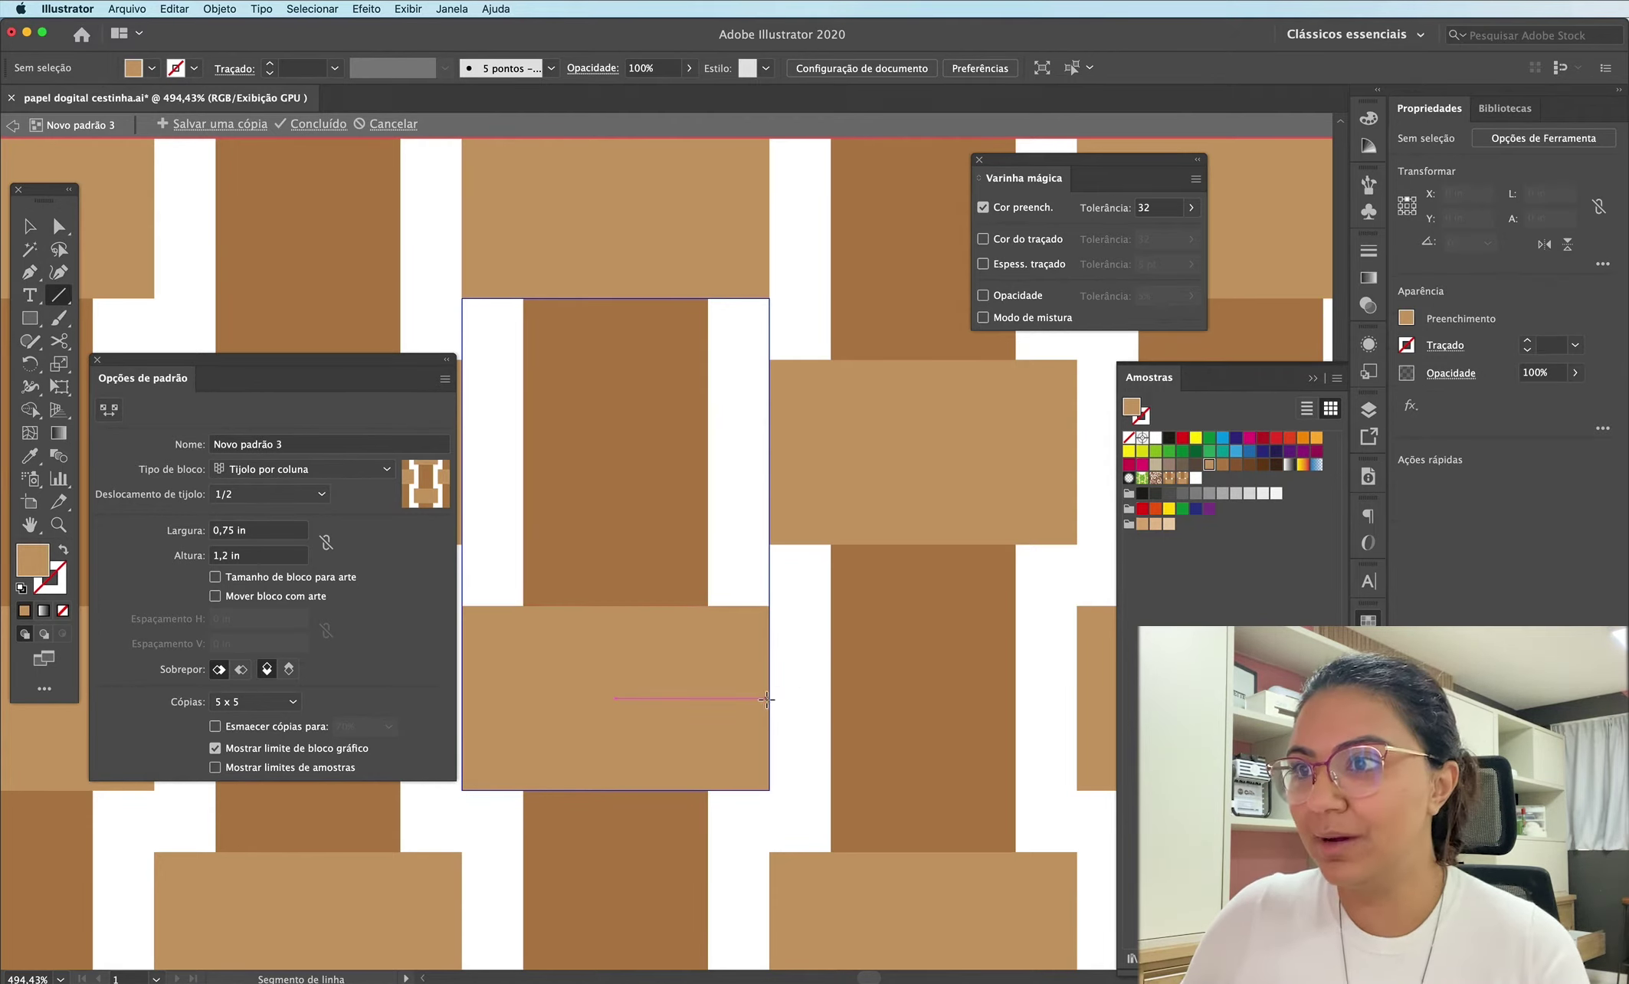
{"action": "left_click_drag", "start_coordinate": [766, 698], "coordinate": [828, 698]}
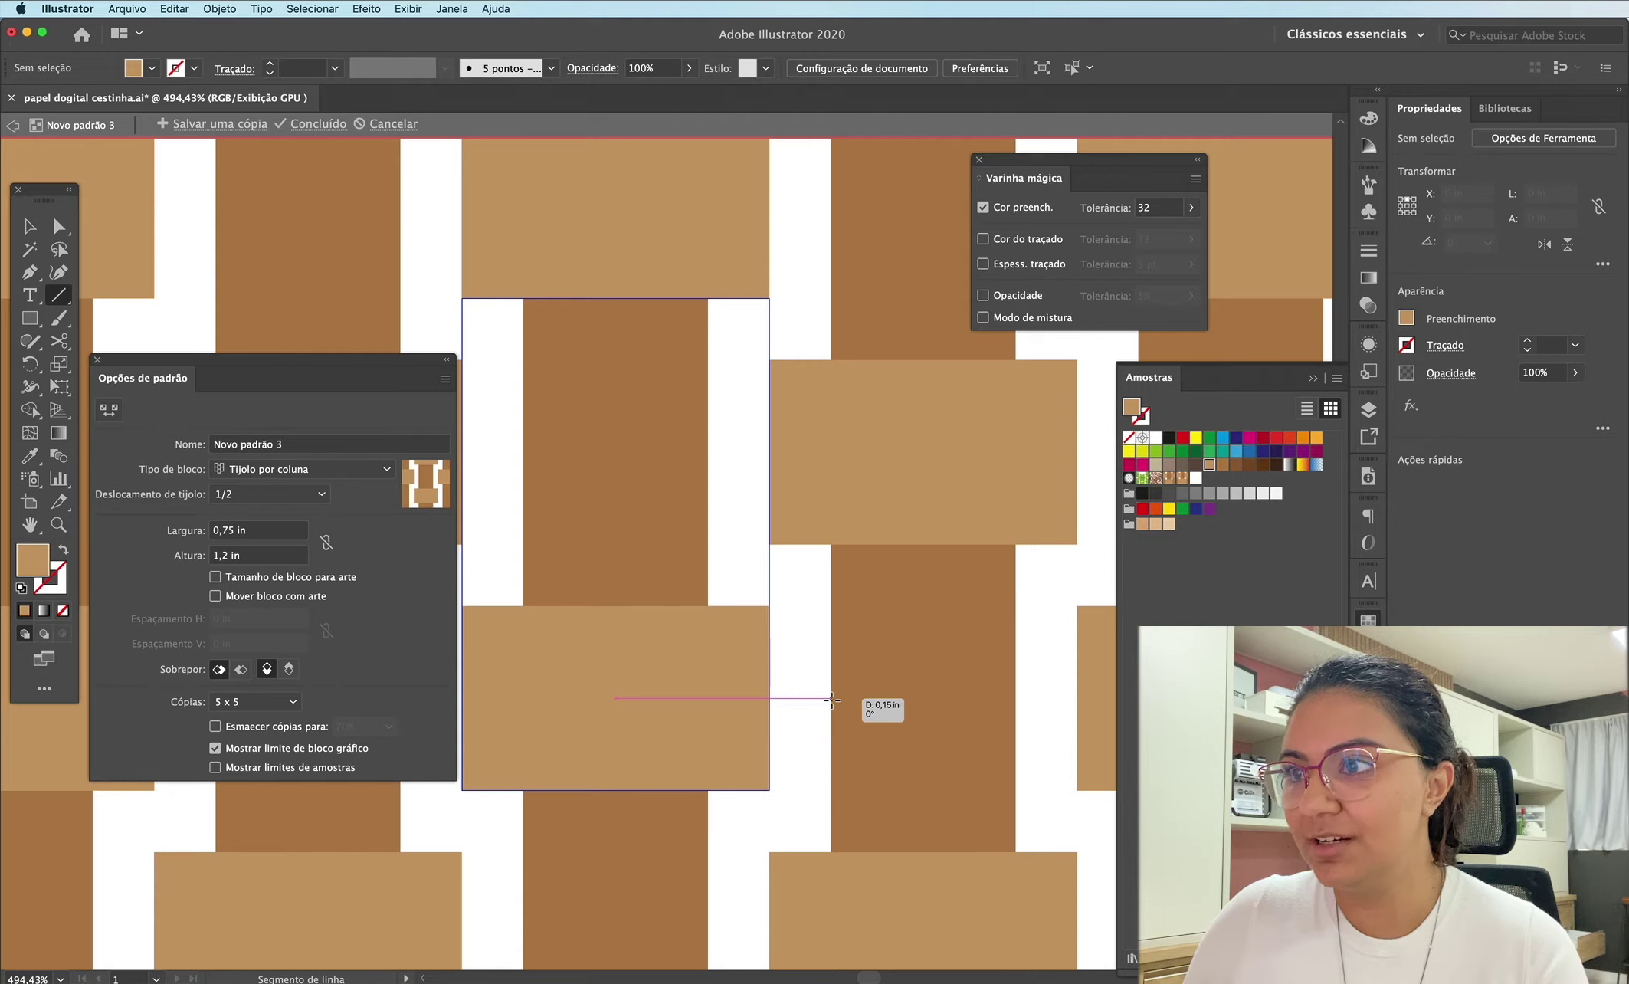
{"action": "left_click_drag", "start_coordinate": [831, 699], "coordinate": [833, 698]}
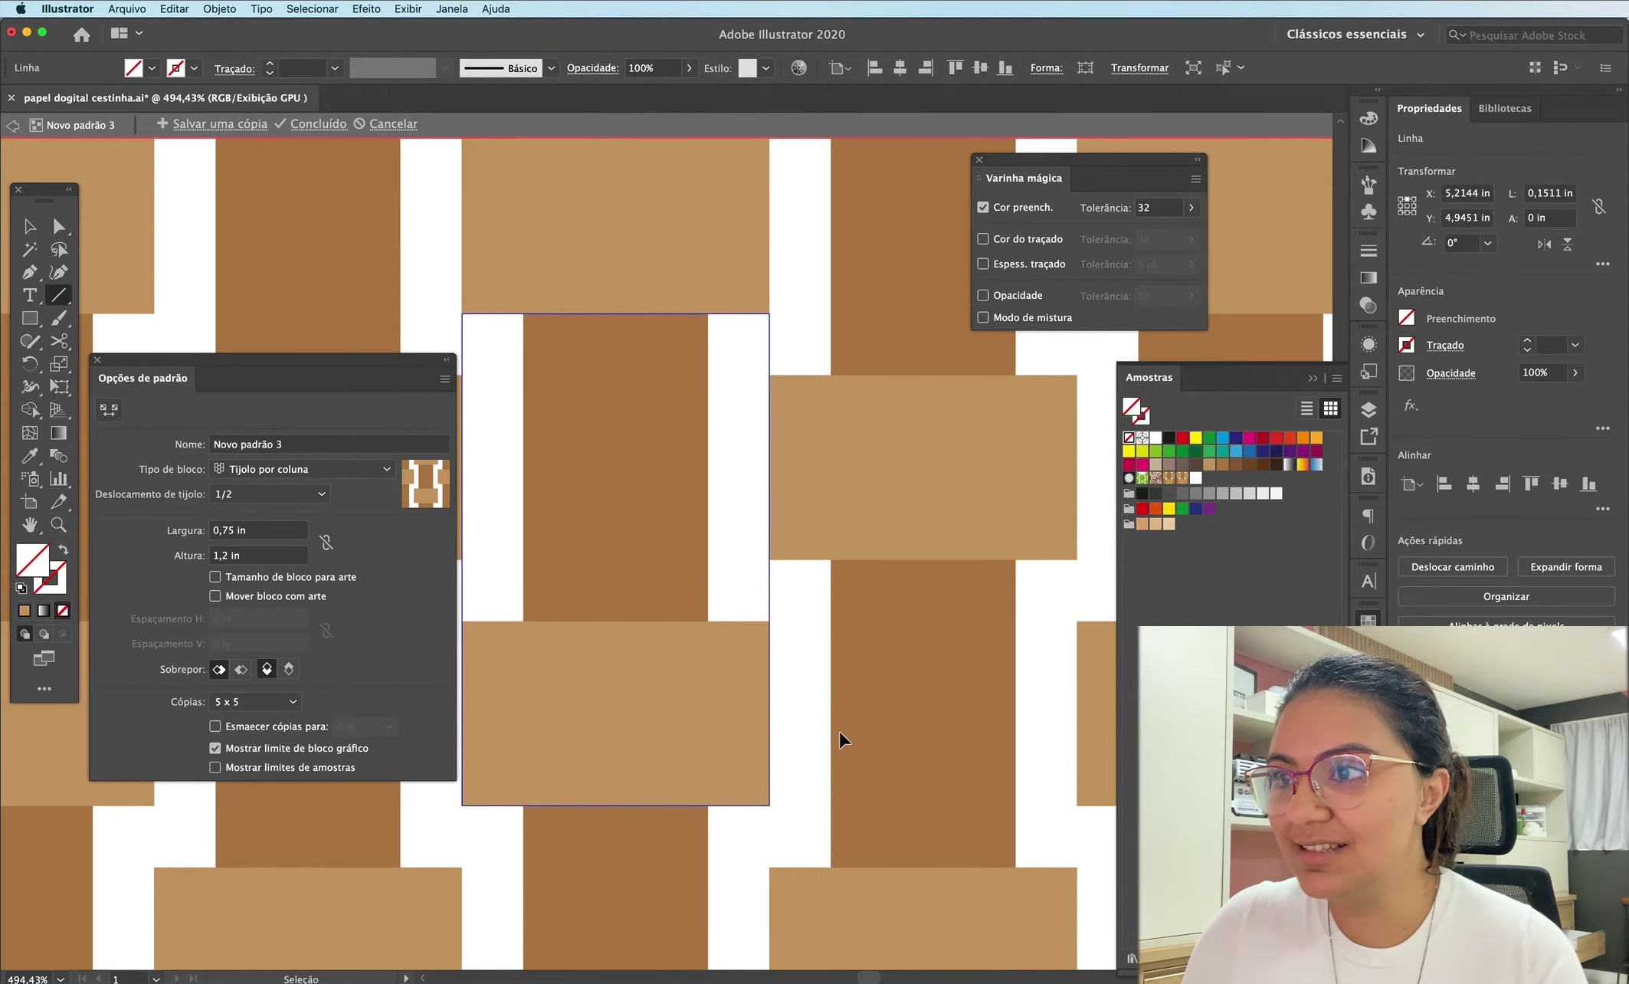
{"action": "key", "text": "ctrl+z"}
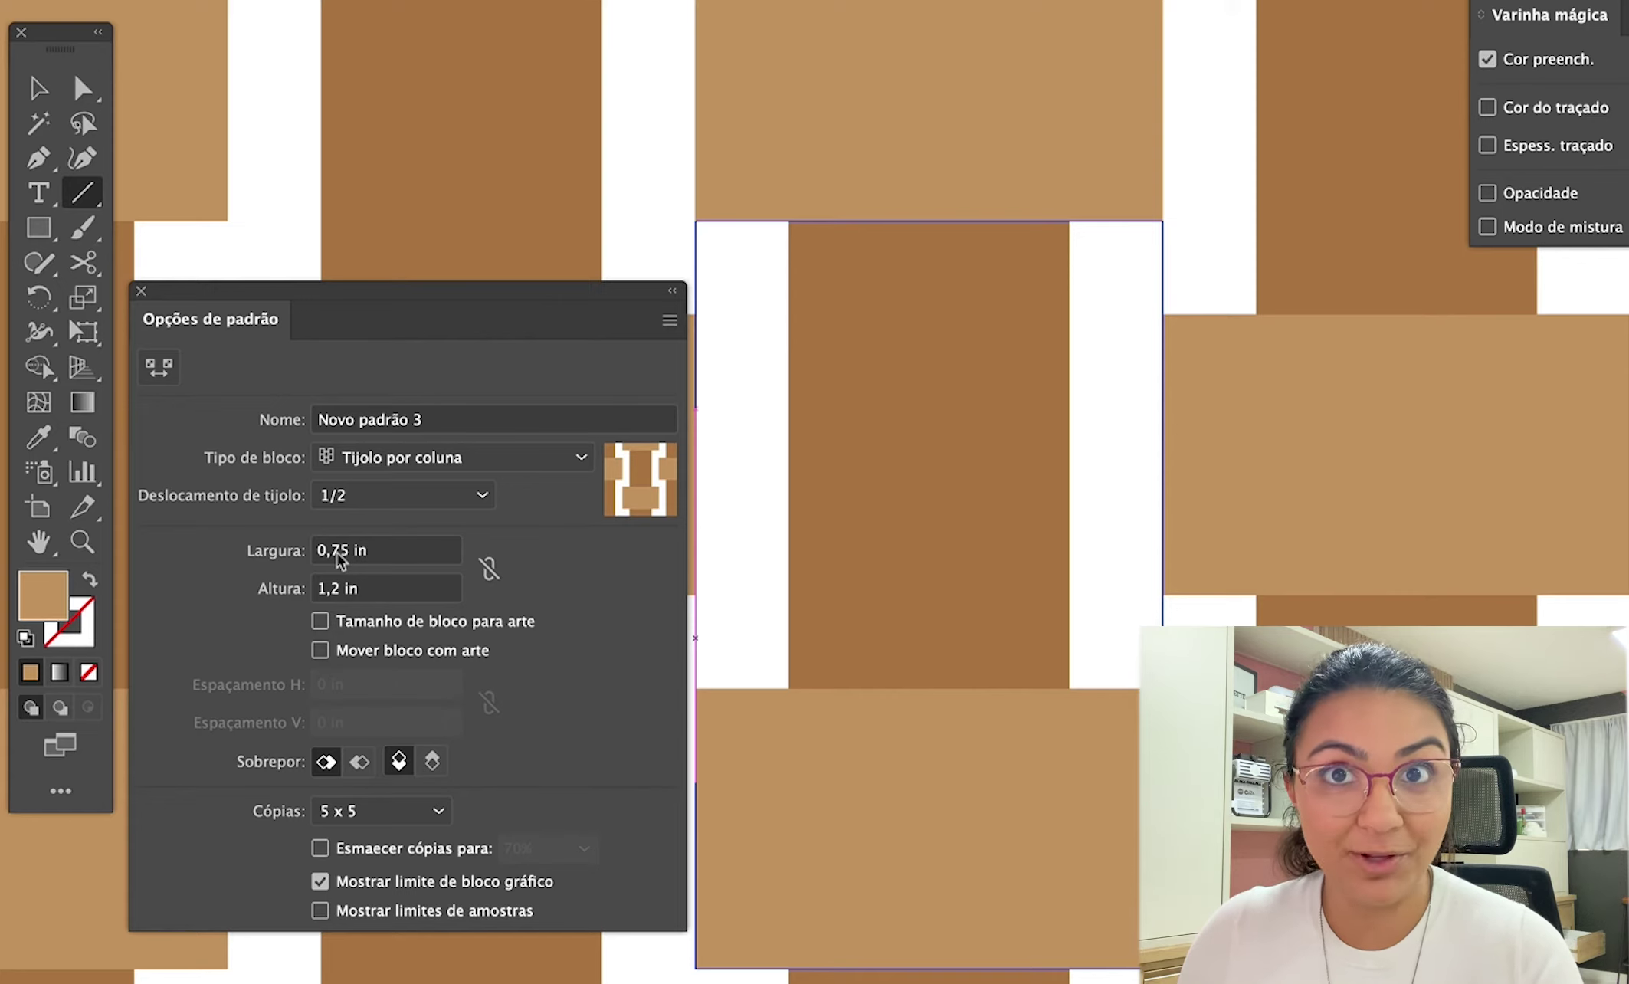
Step: Narrow the pattern tile width to 0,6 in
{"action": "key", "text": "Tab"}
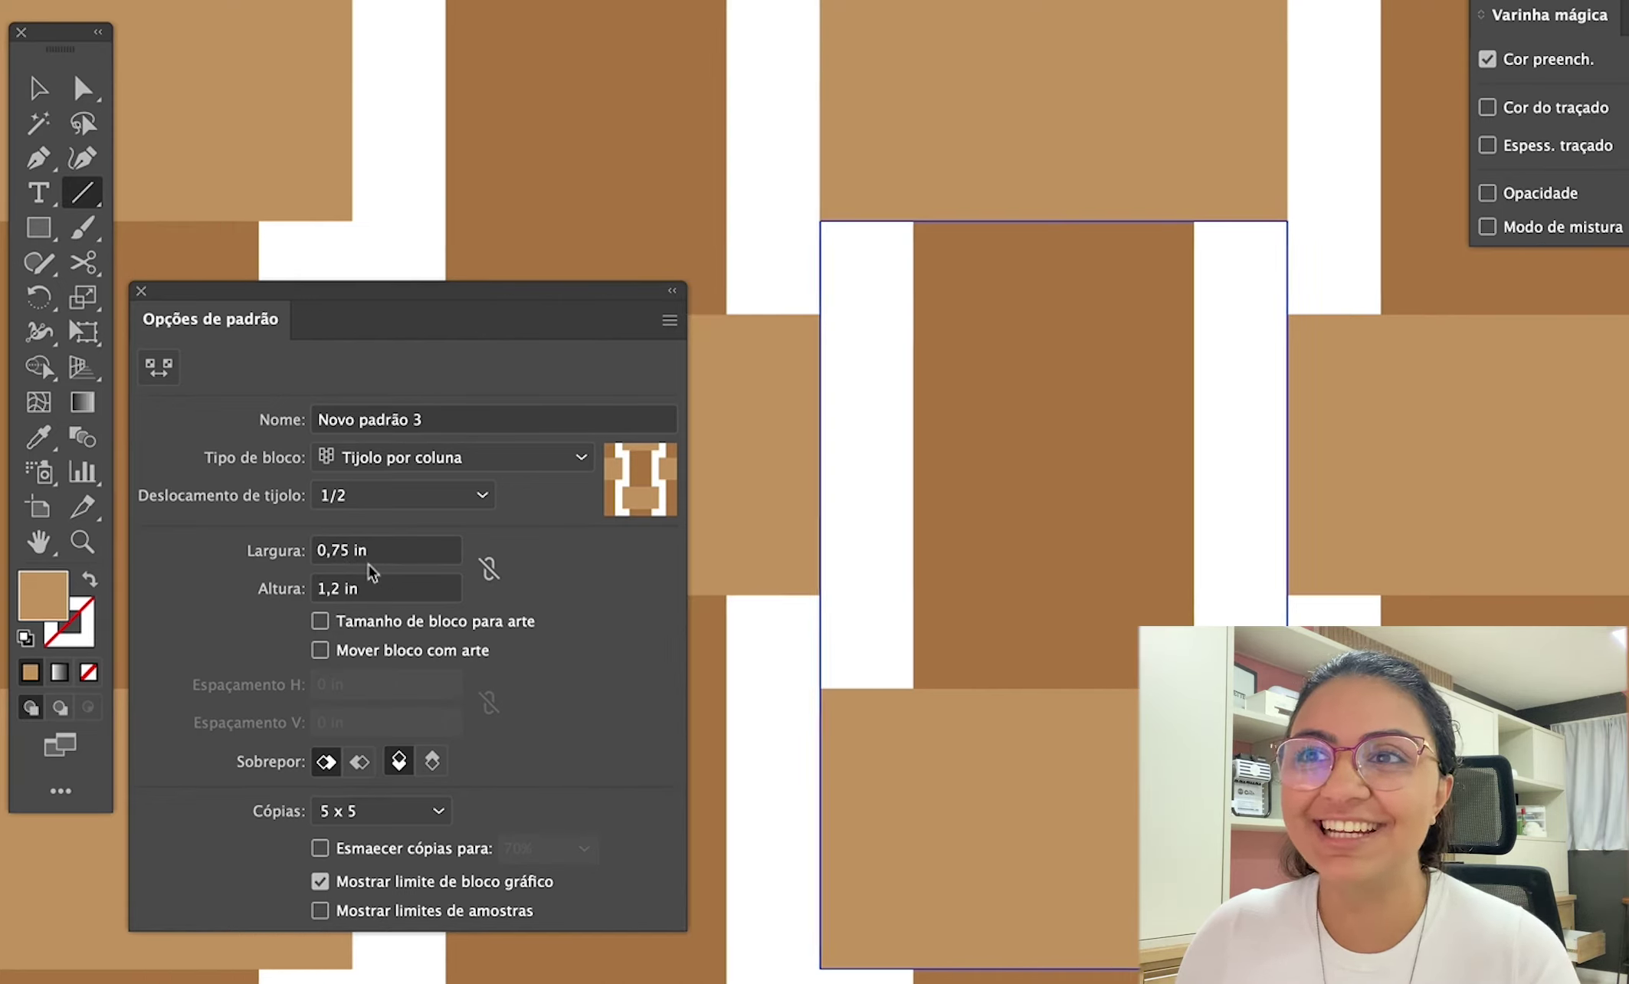
{"action": "key", "text": "ctrl+minus"}
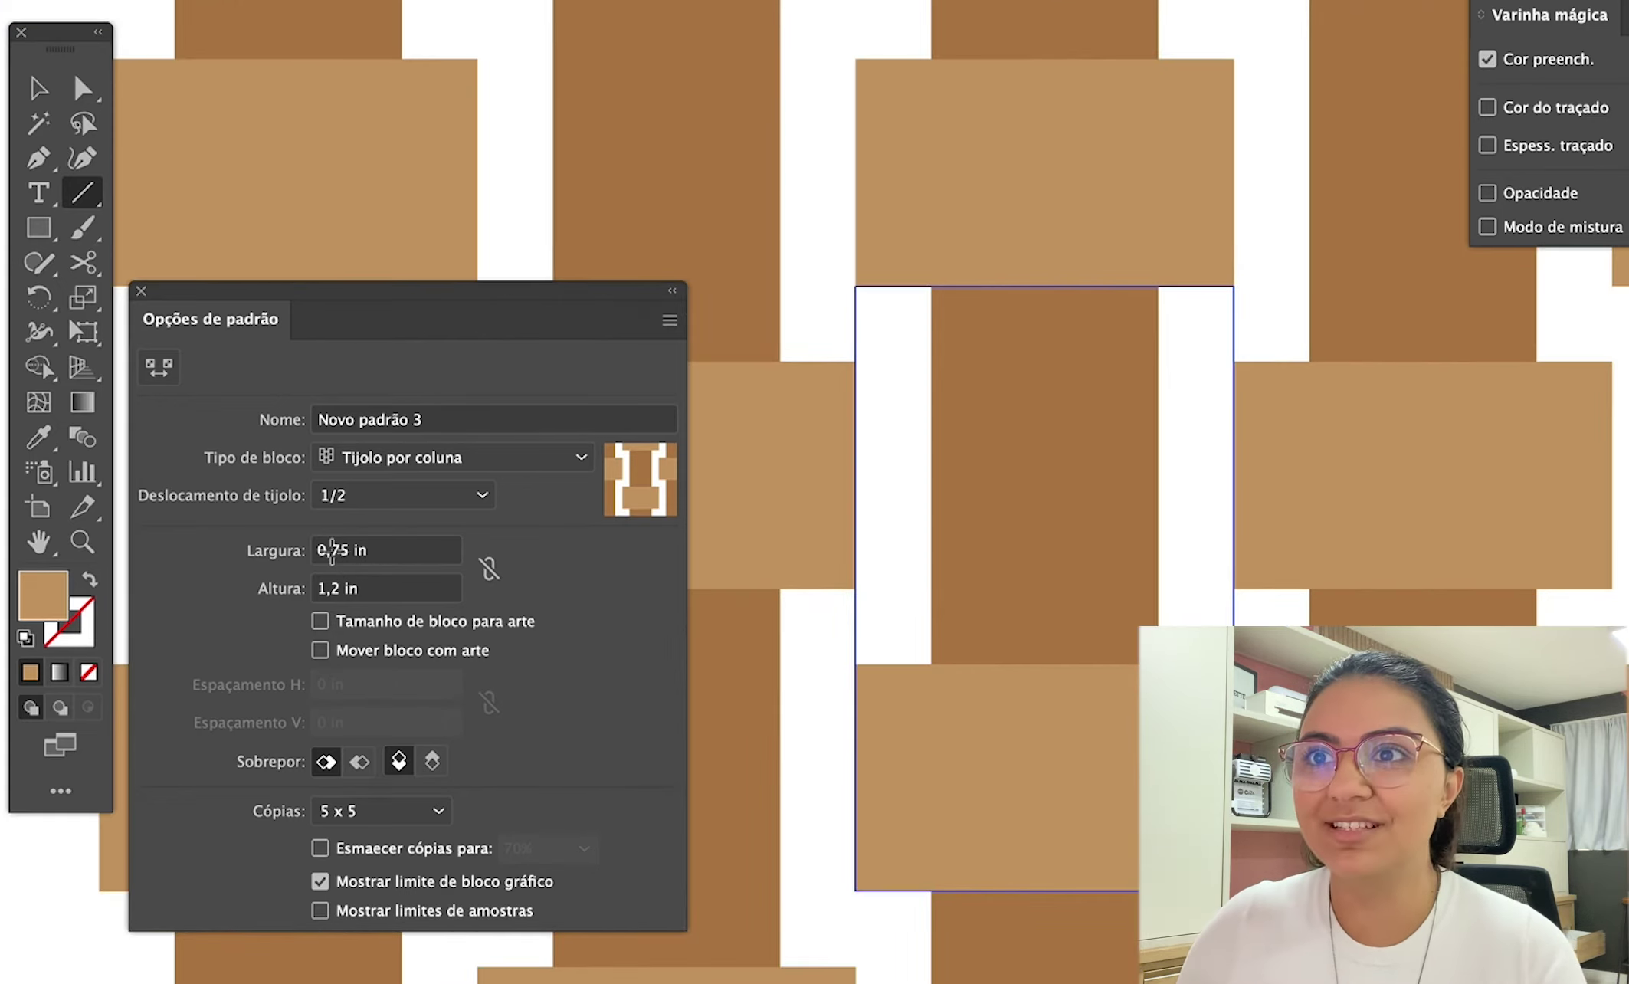
{"action": "left_click", "coordinate": [335, 549]}
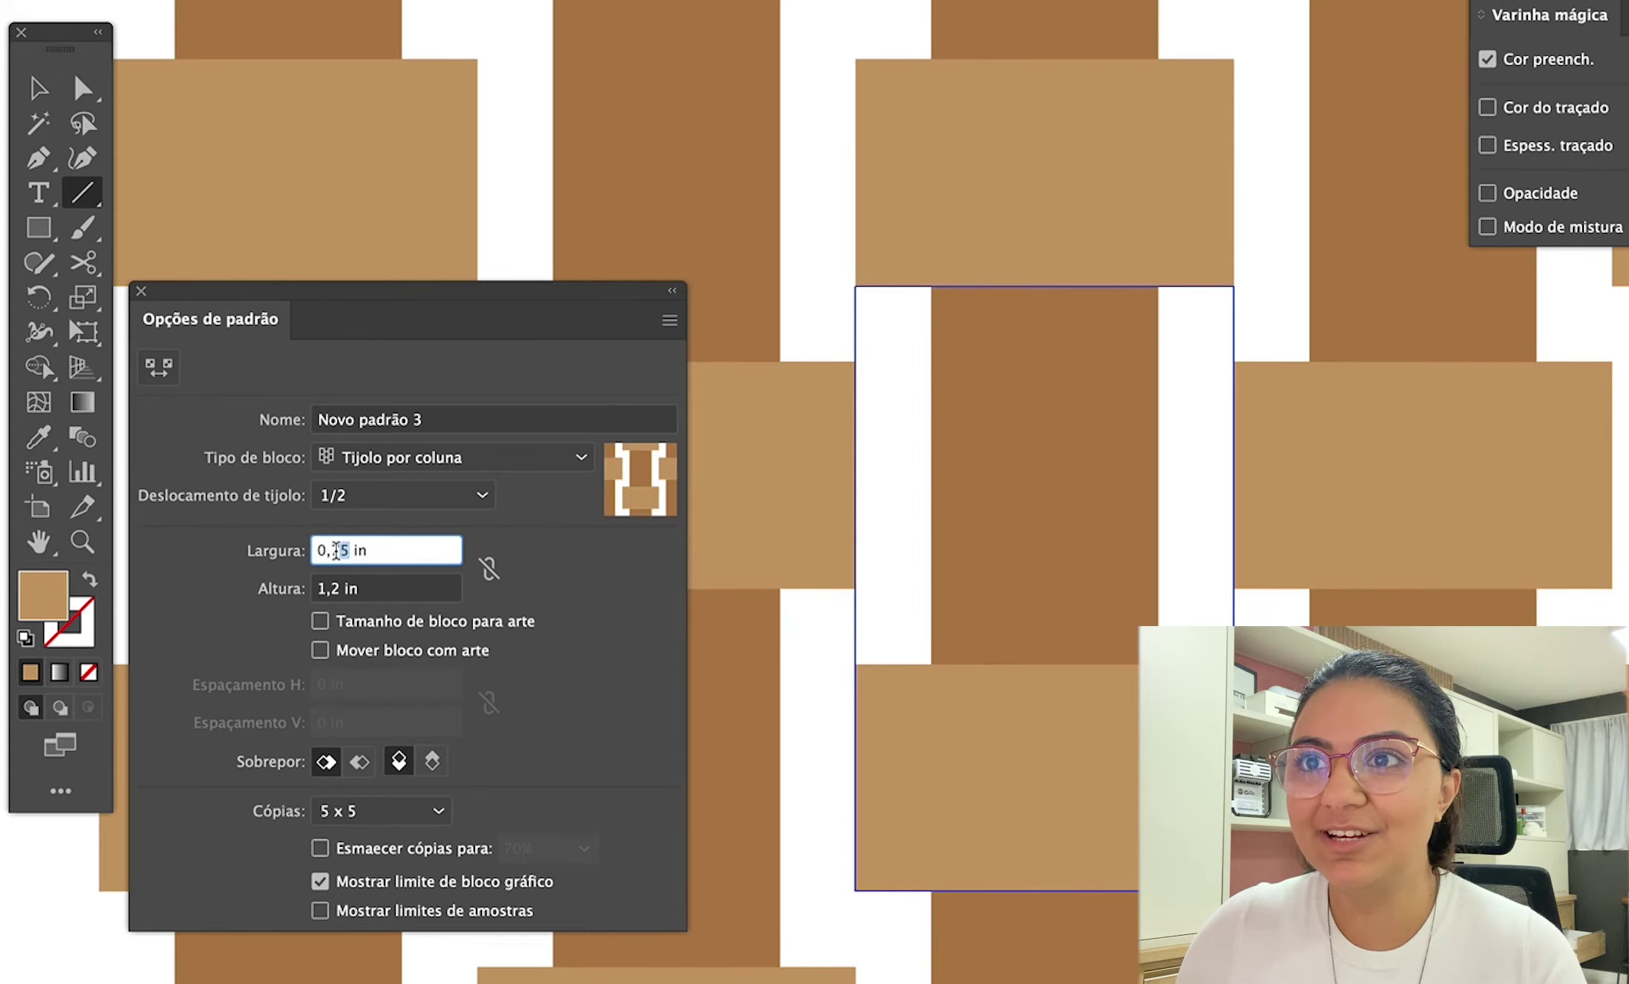
{"action": "type", "text": "6"}
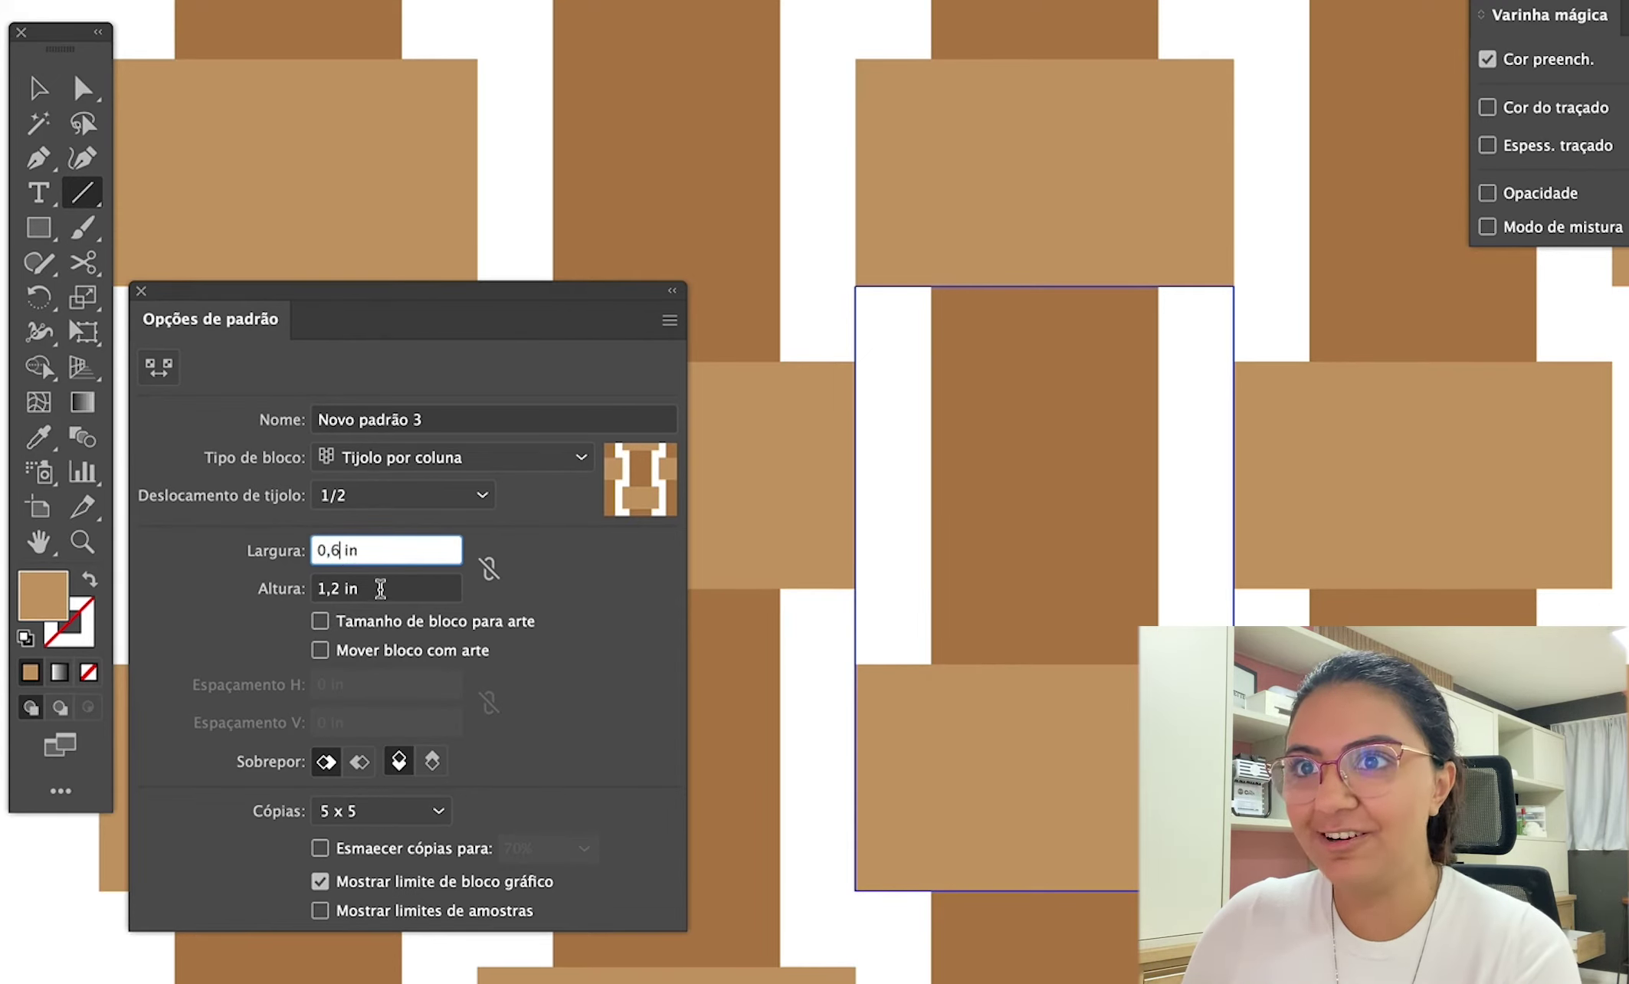
{"action": "key", "text": "Return"}
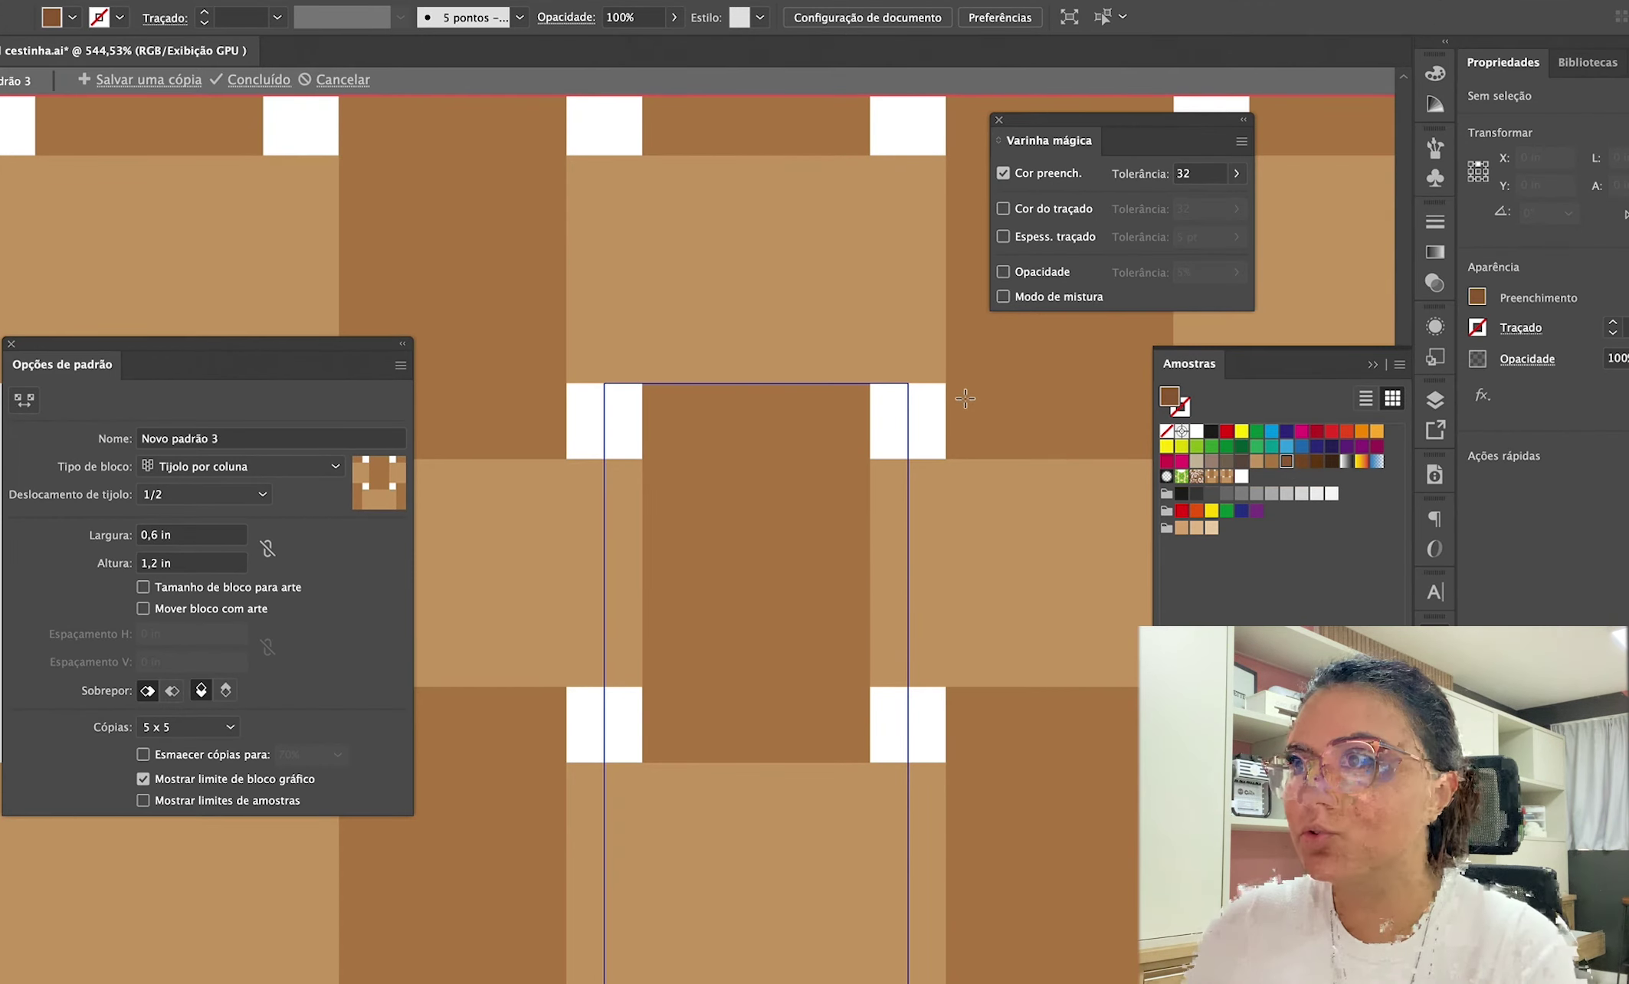
Step: Cover both white gaps with dark-brown squares and exit pattern editing with Concluído
{"action": "left_click_drag", "start_coordinate": [944, 383], "coordinate": [870, 458]}
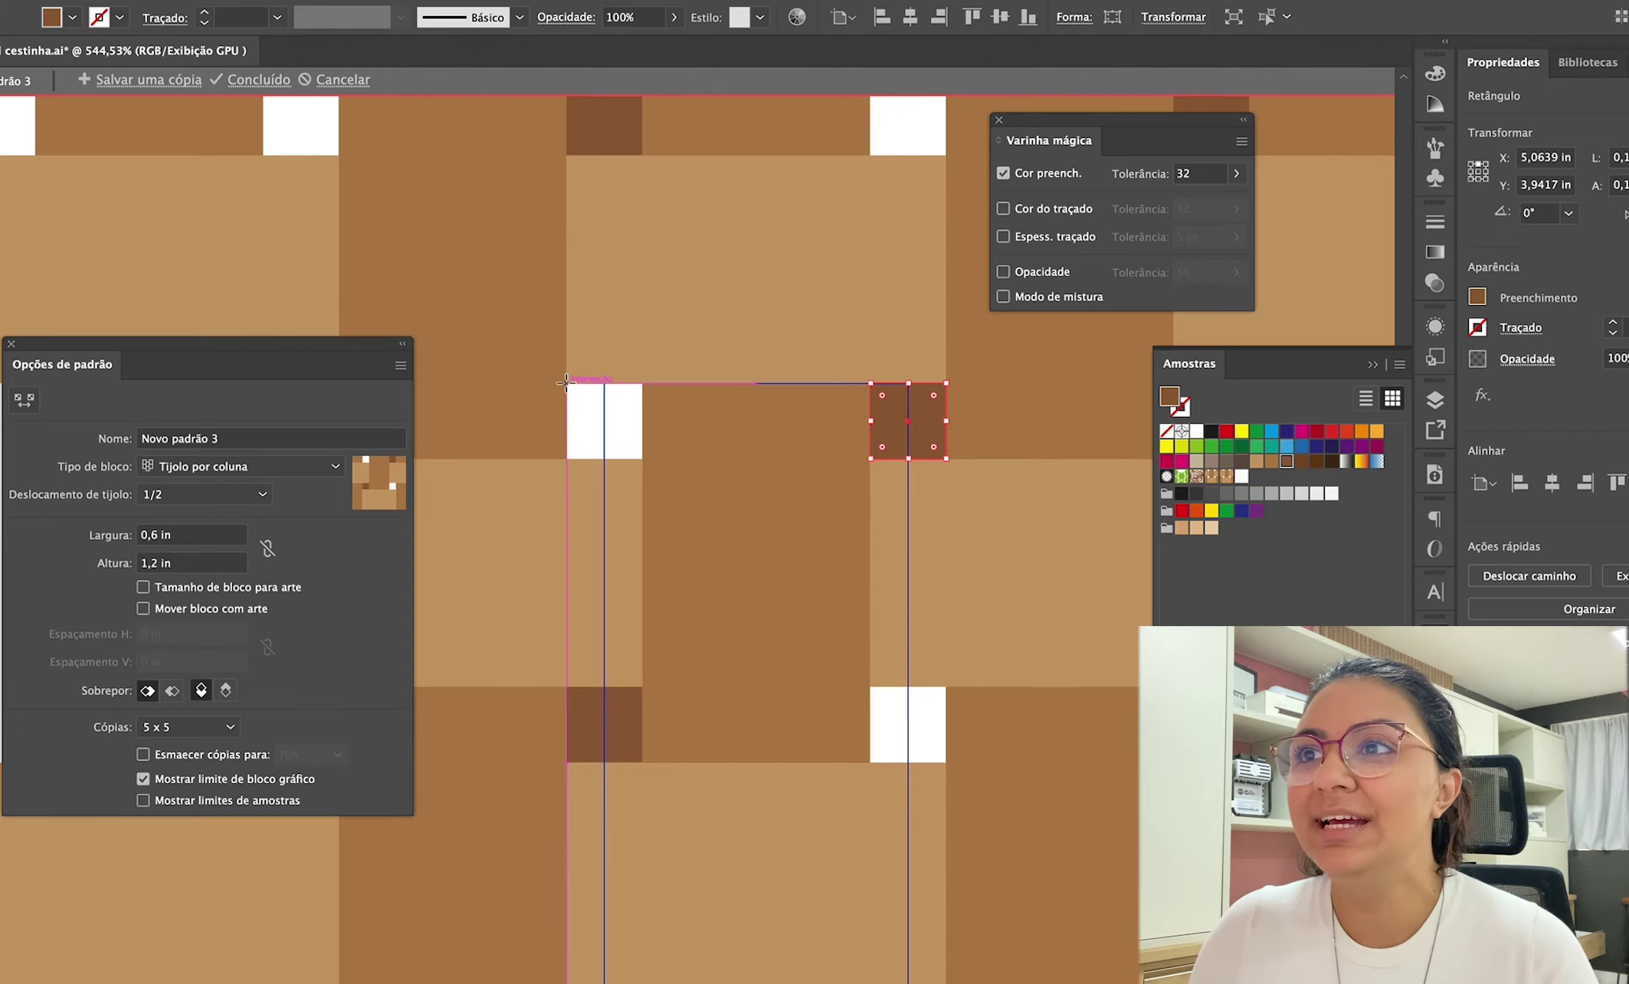
{"action": "left_click_drag", "start_coordinate": [566, 383], "coordinate": [642, 458]}
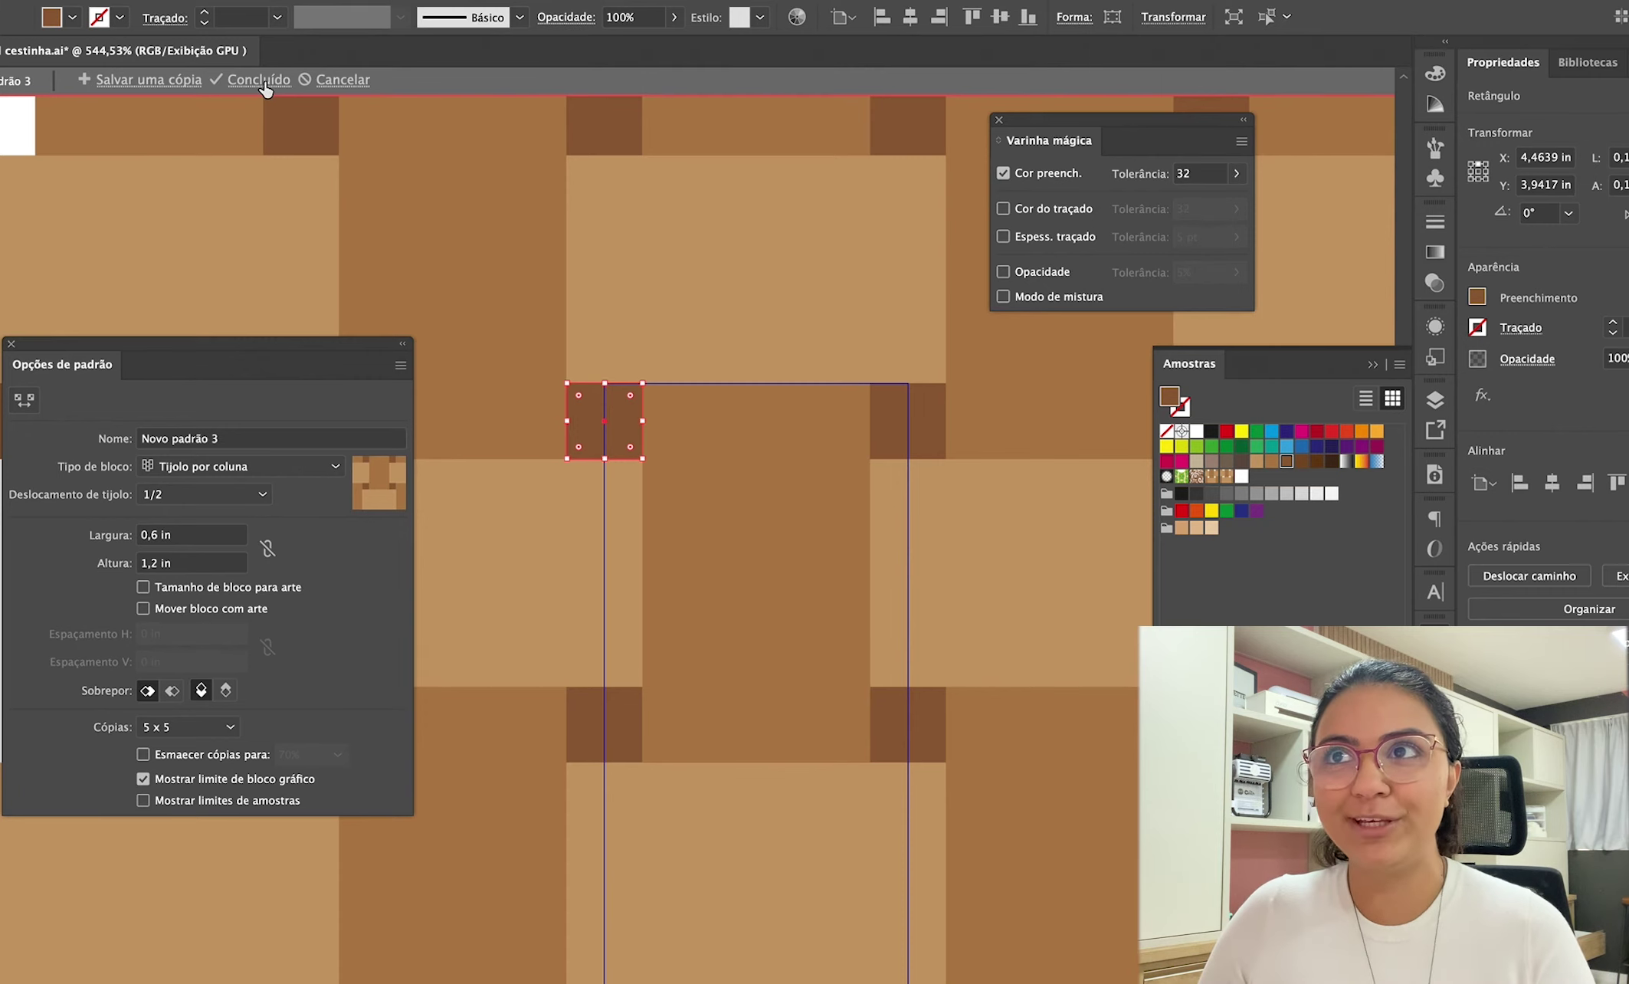
{"action": "left_click", "coordinate": [260, 80]}
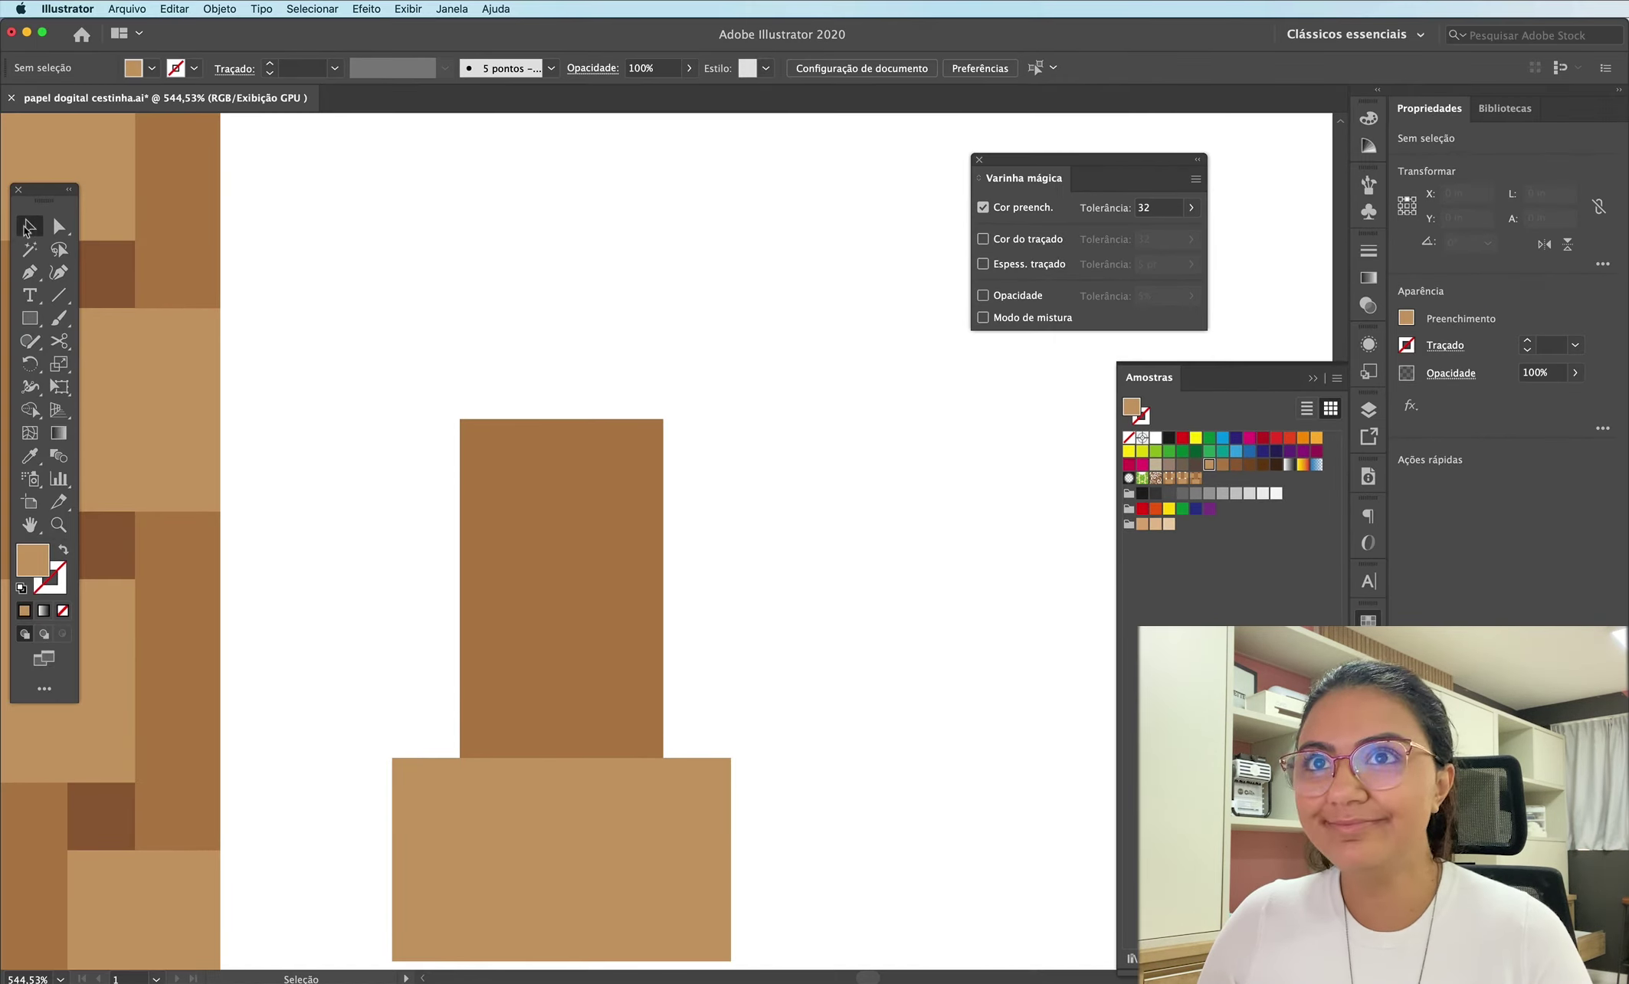
Step: Draw a large circle and fill it with the Novo padrão 3 pattern
{"action": "left_click", "coordinate": [28, 226]}
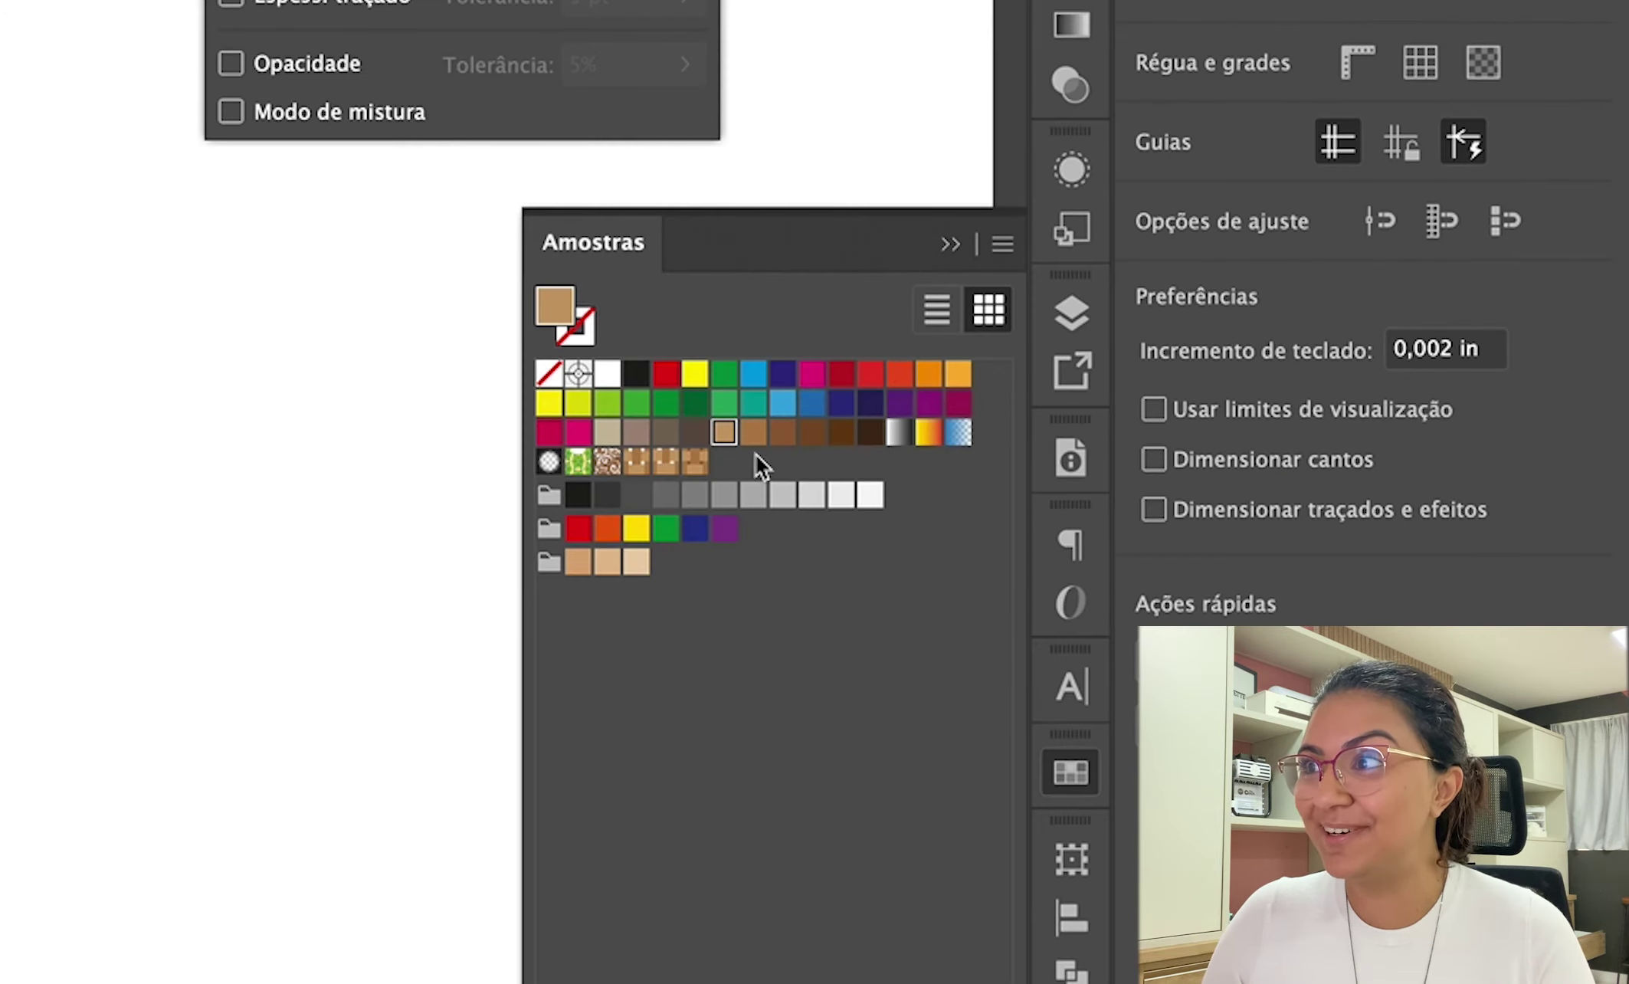
{"action": "key", "text": "ctrl+a"}
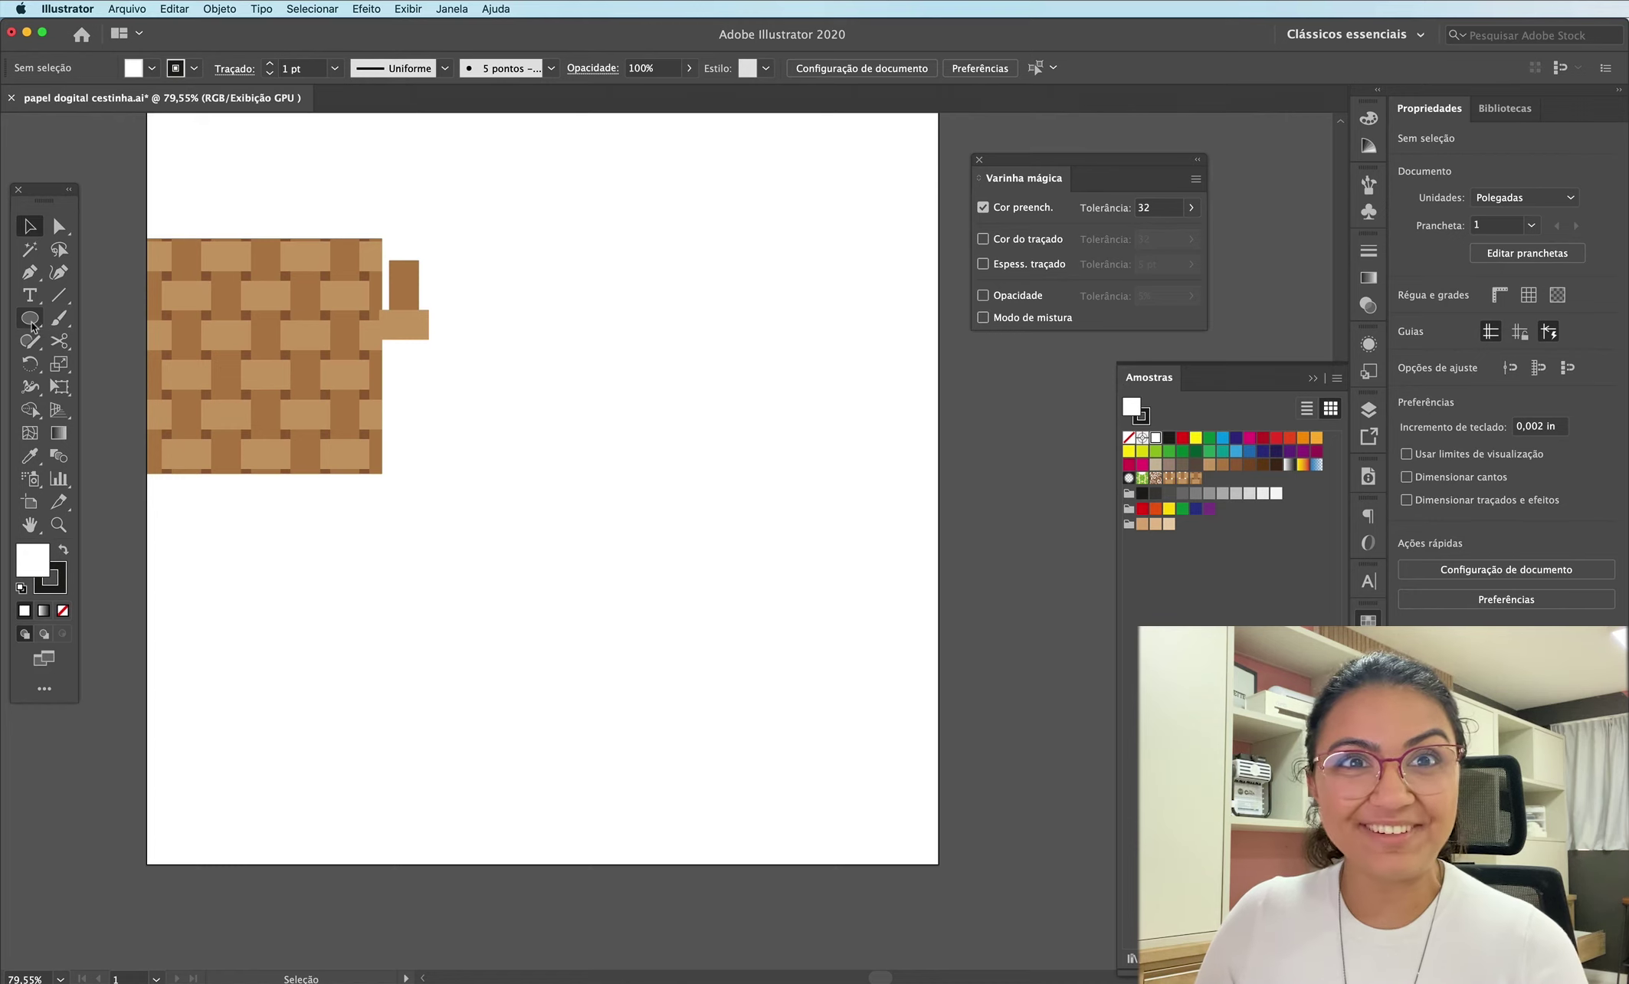
{"action": "left_click", "coordinate": [31, 320]}
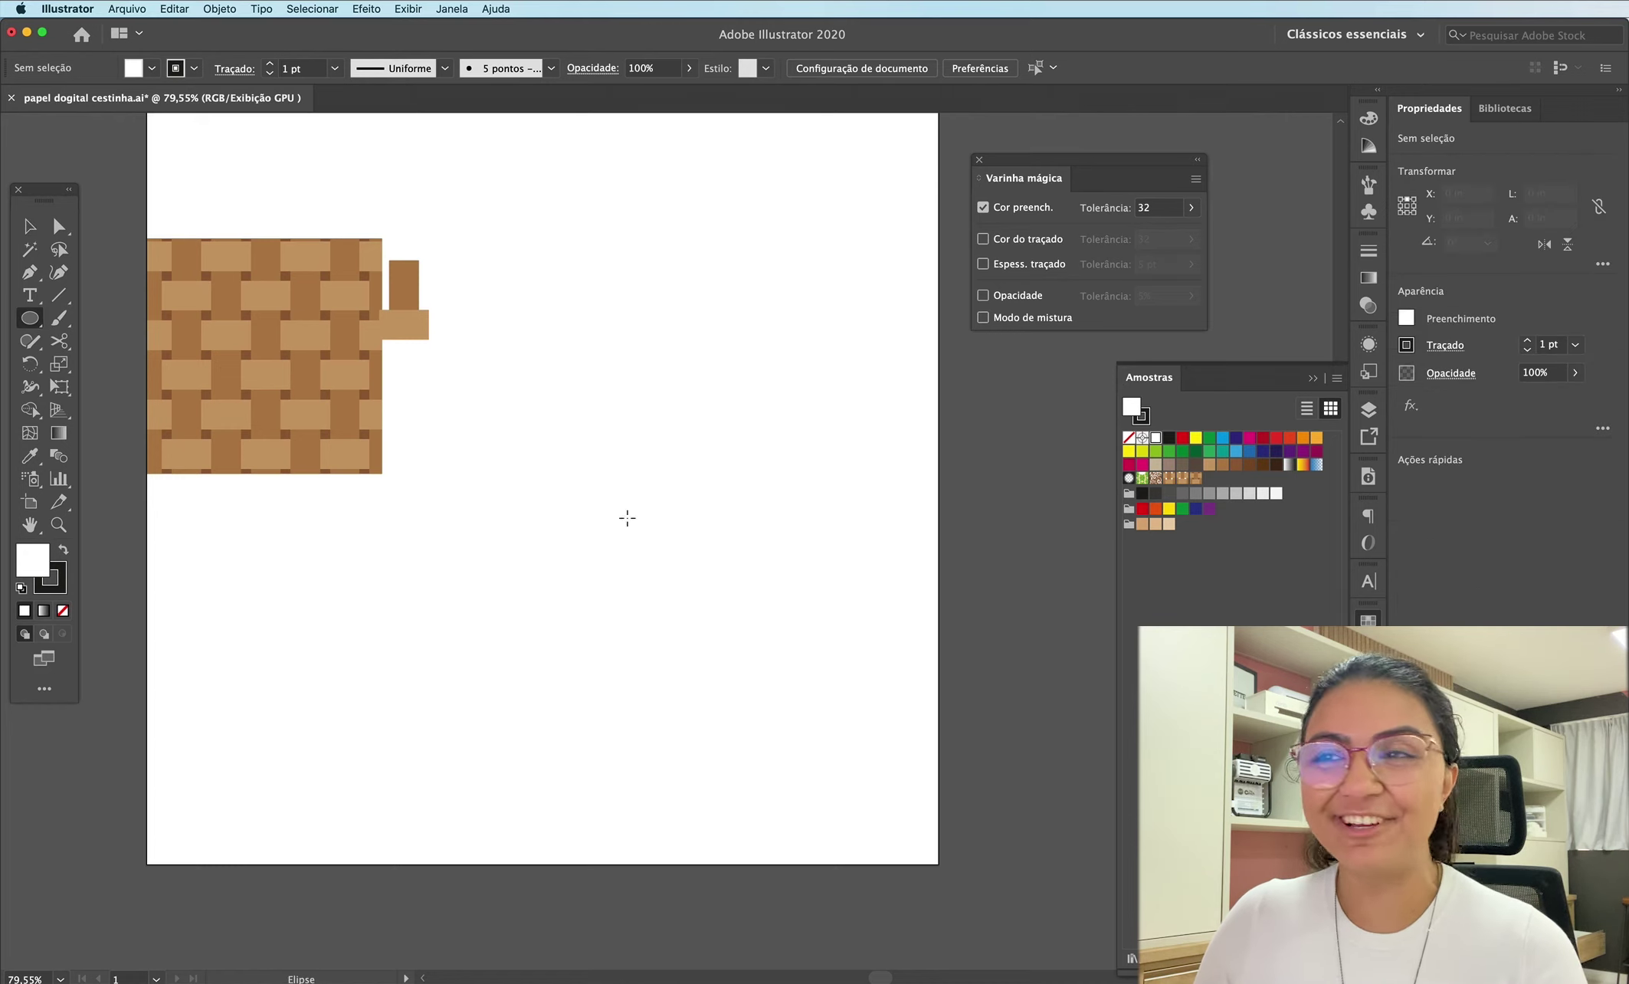
{"action": "left_click_drag", "start_coordinate": [419, 370], "coordinate": [882, 729]}
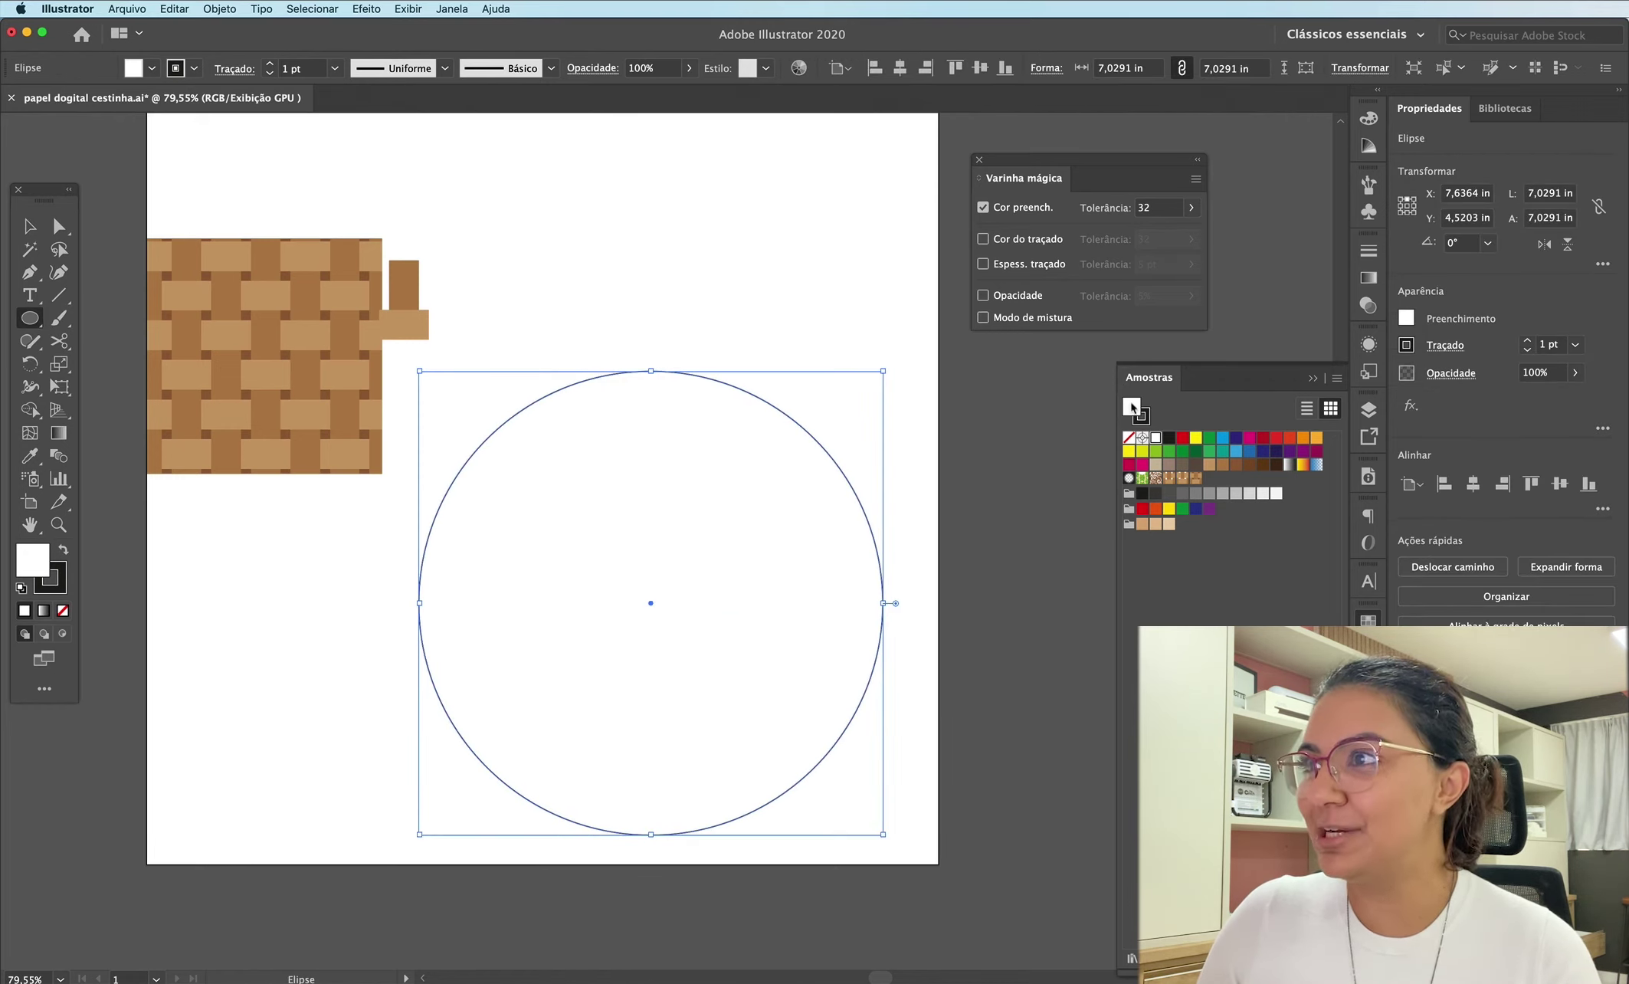
{"action": "left_click", "coordinate": [1196, 479]}
Step: Select everything on the artboard and delete it, leaving it blank
{"action": "key", "text": "v"}
{"action": "left_click", "coordinate": [1041, 838]}
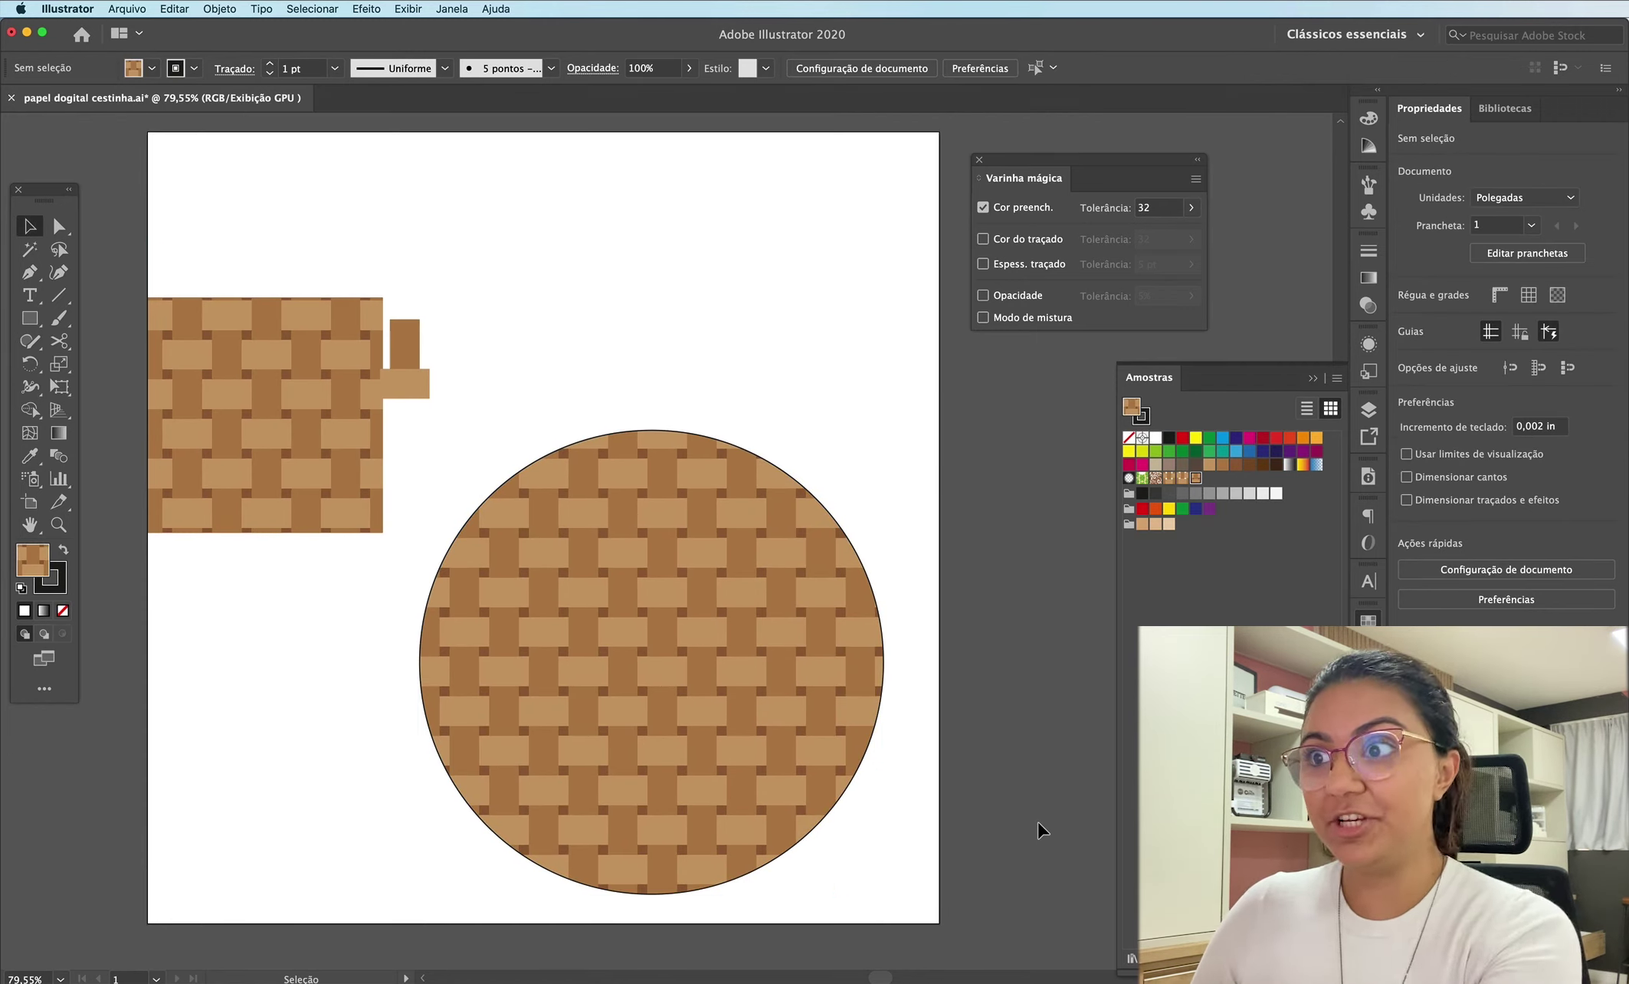
{"action": "left_click_drag", "start_coordinate": [988, 858], "coordinate": [105, 216]}
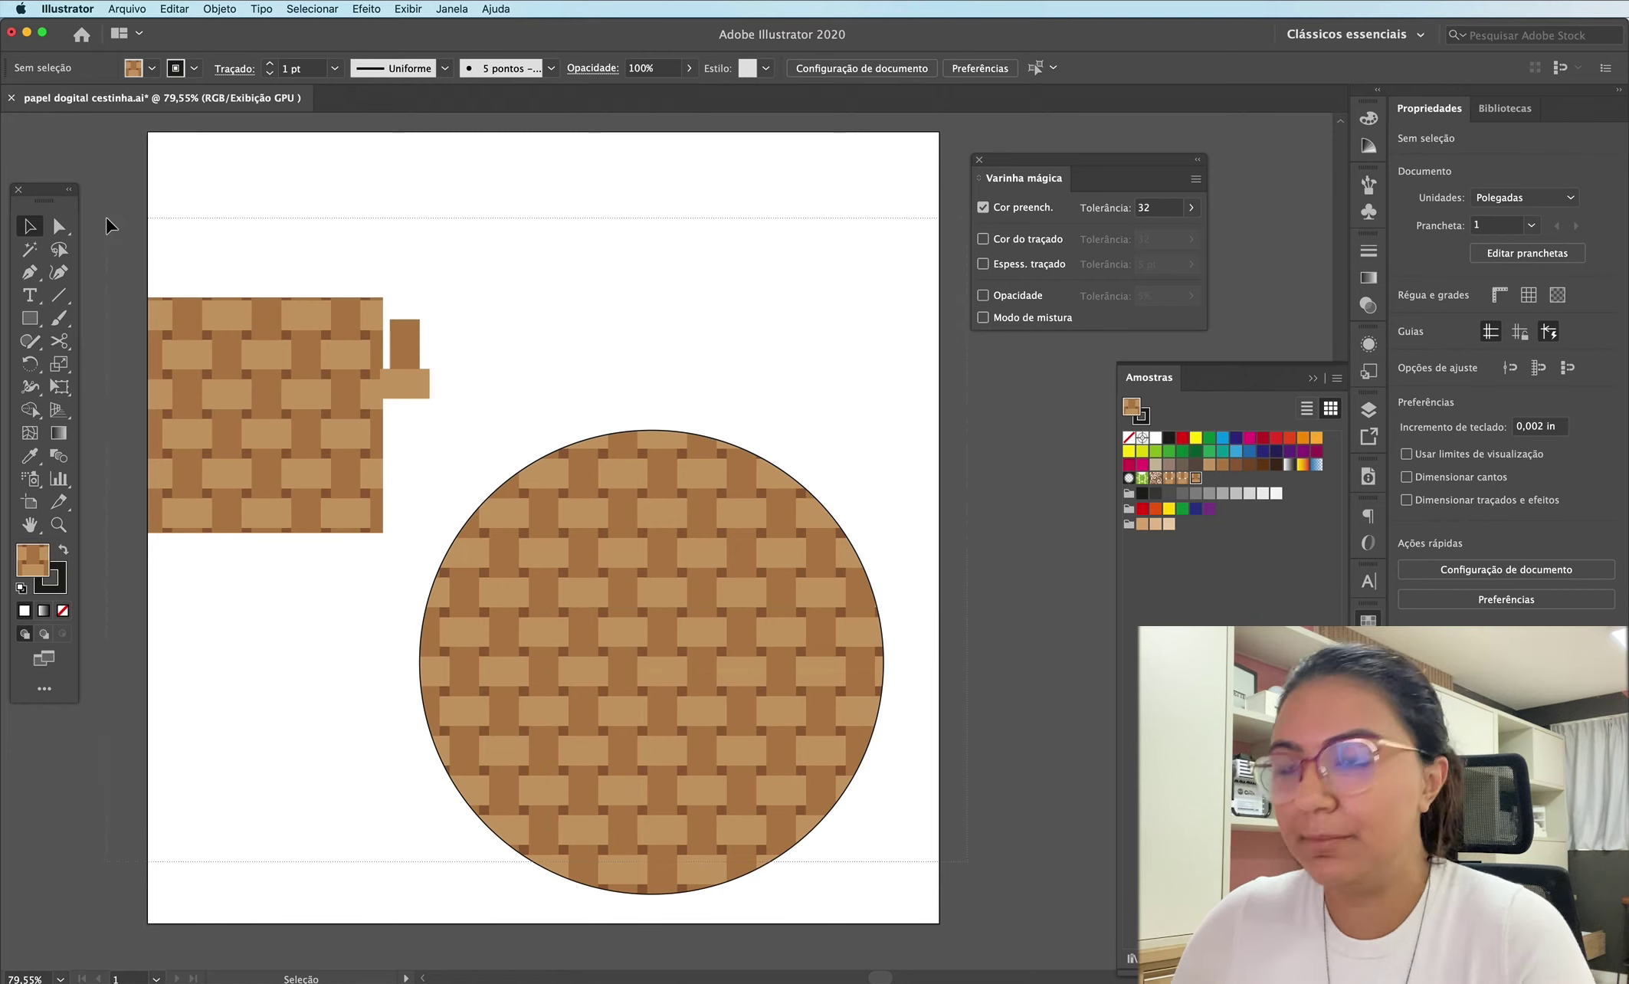
{"action": "key", "text": "Delete"}
{"action": "left_click", "coordinate": [37, 319]}
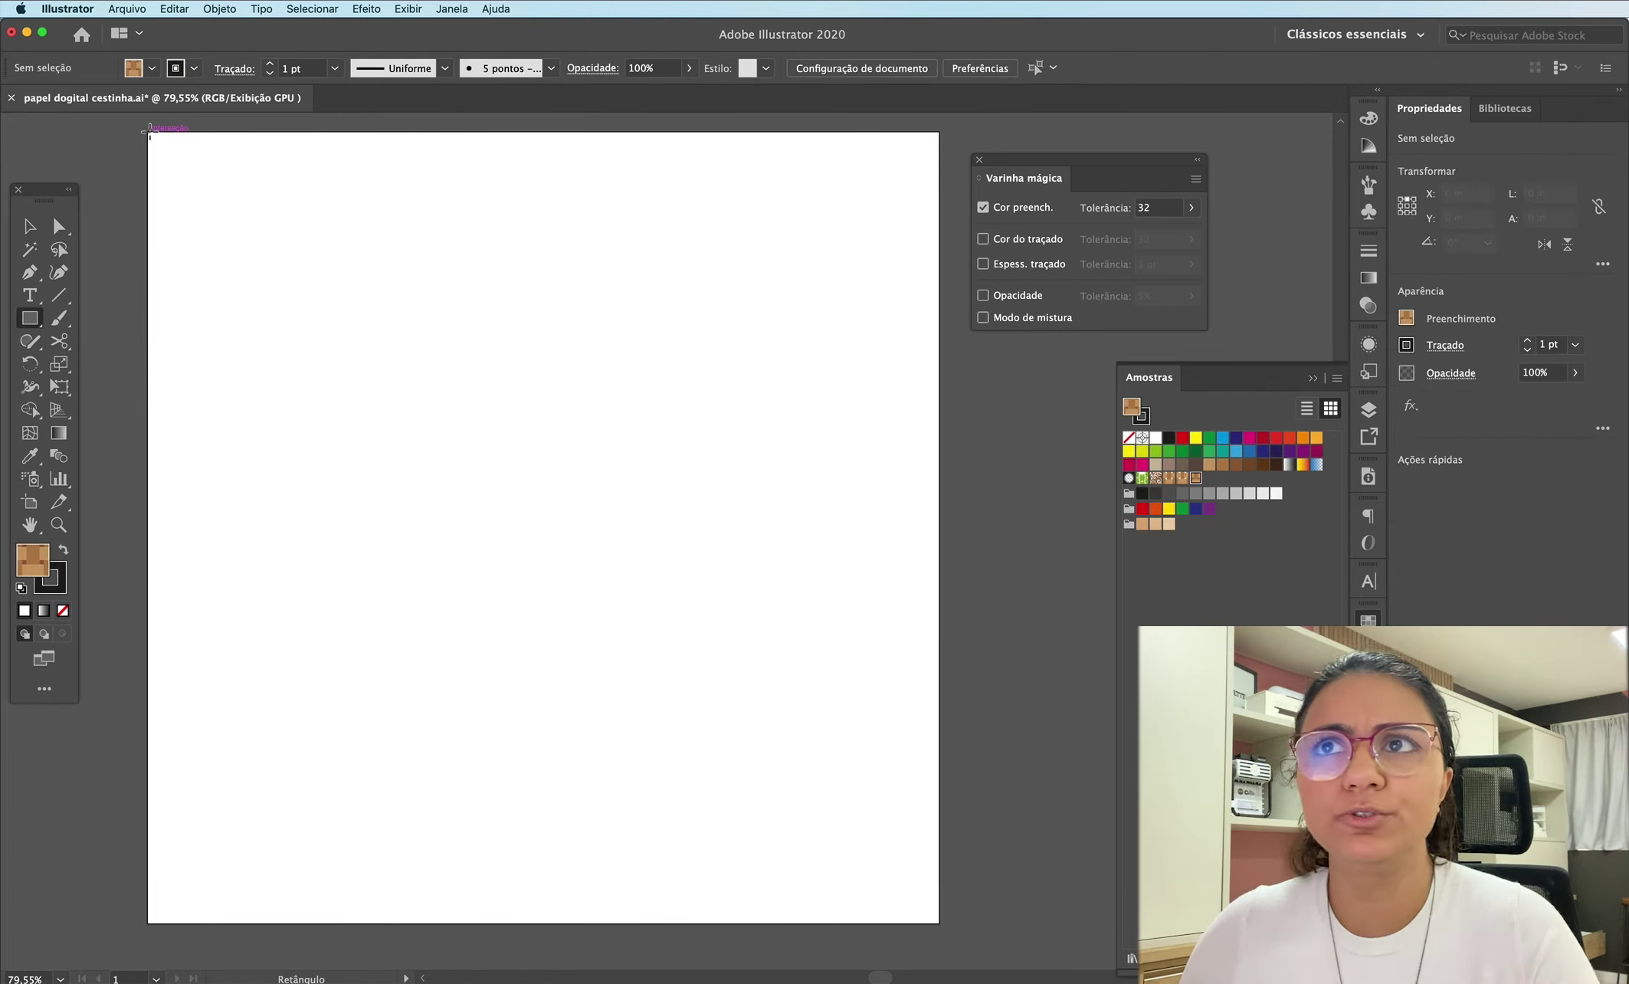
Step: Draw a 12 × 12 in basket-weave-filled rectangle spanning the whole artboard
{"action": "left_click_drag", "start_coordinate": [149, 134], "coordinate": [940, 923]}
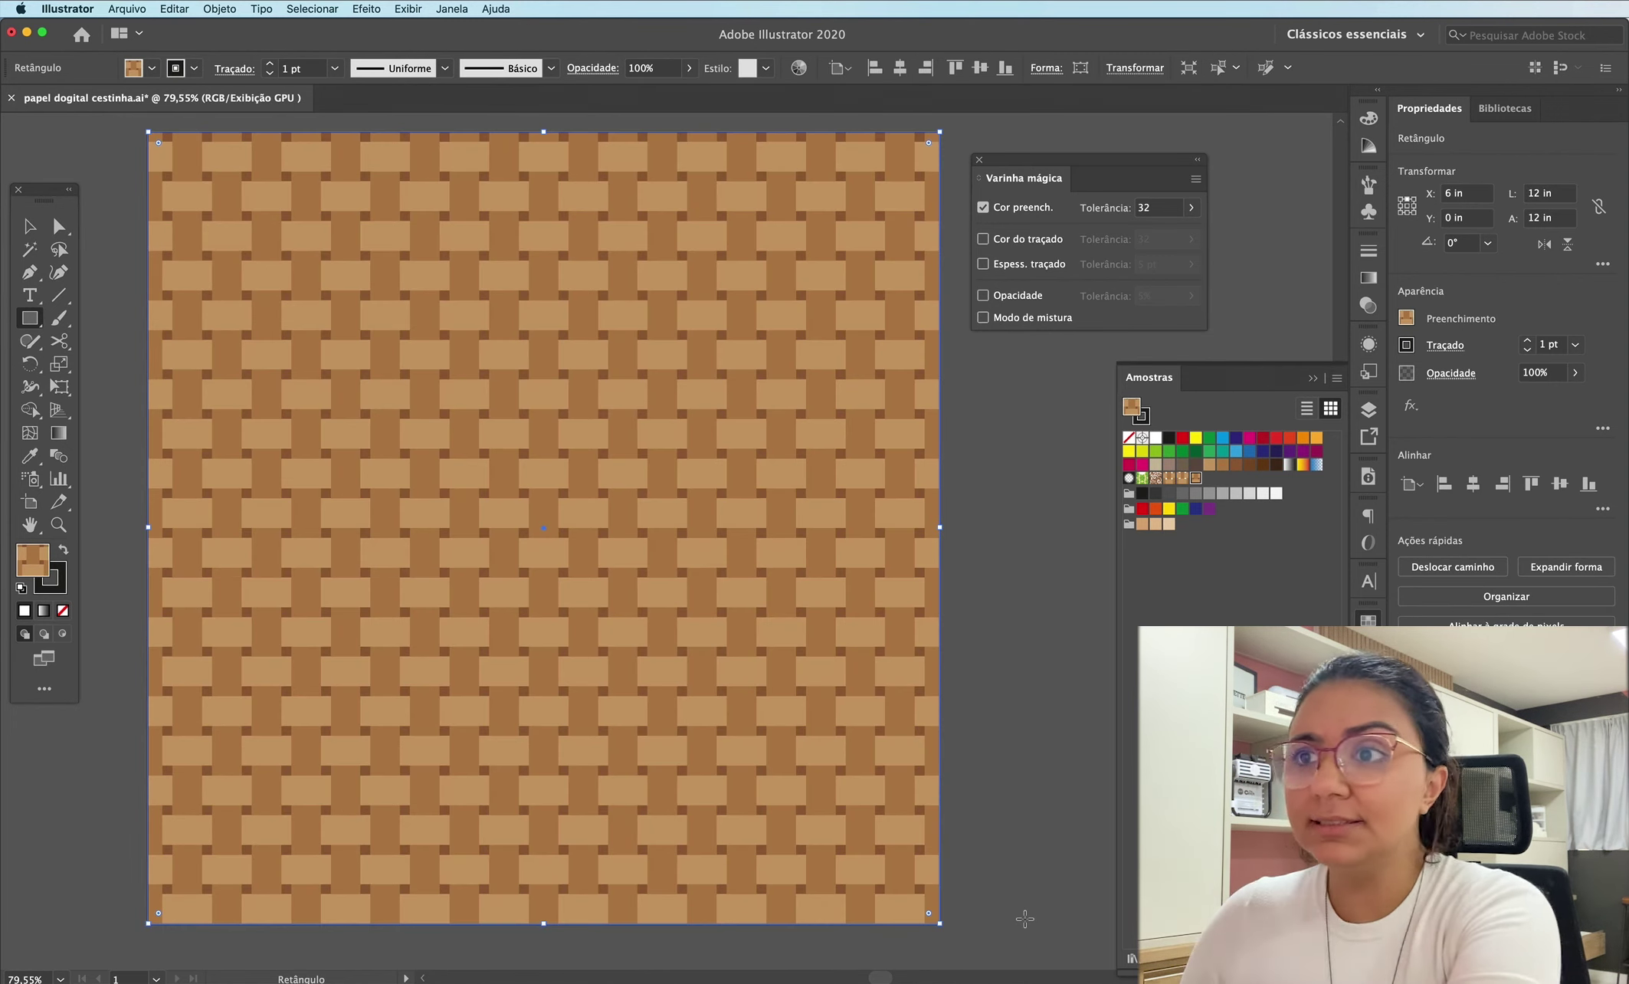